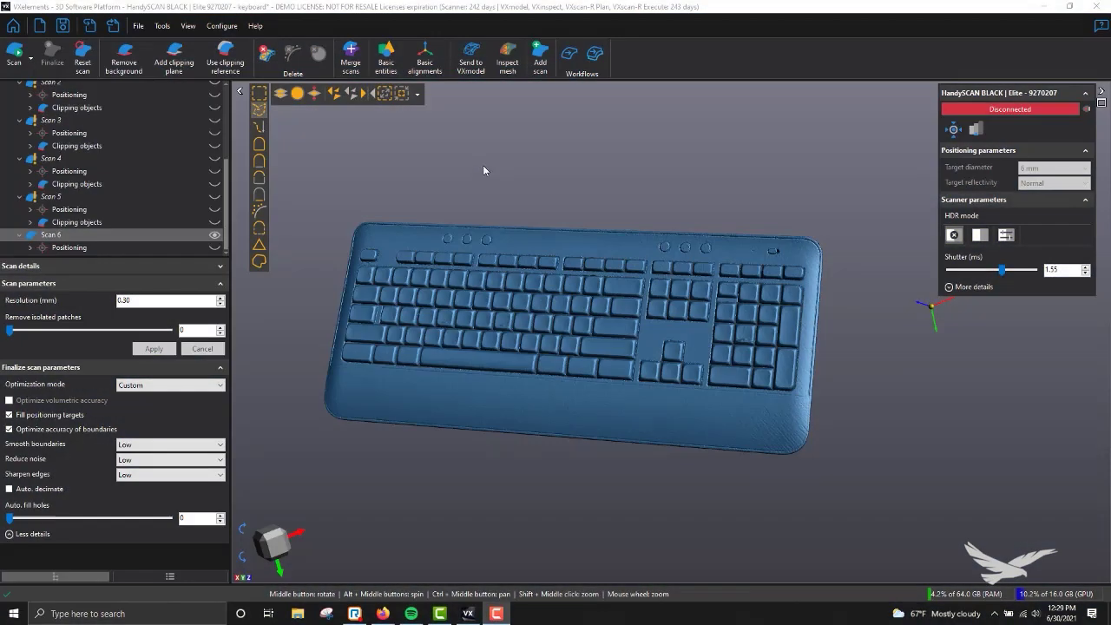
Step: Inspect the keyboard scan, including its underside, and apply a 0.20 mm resolution in Scan parameters
middle_drag(480, 164, 538, 174)
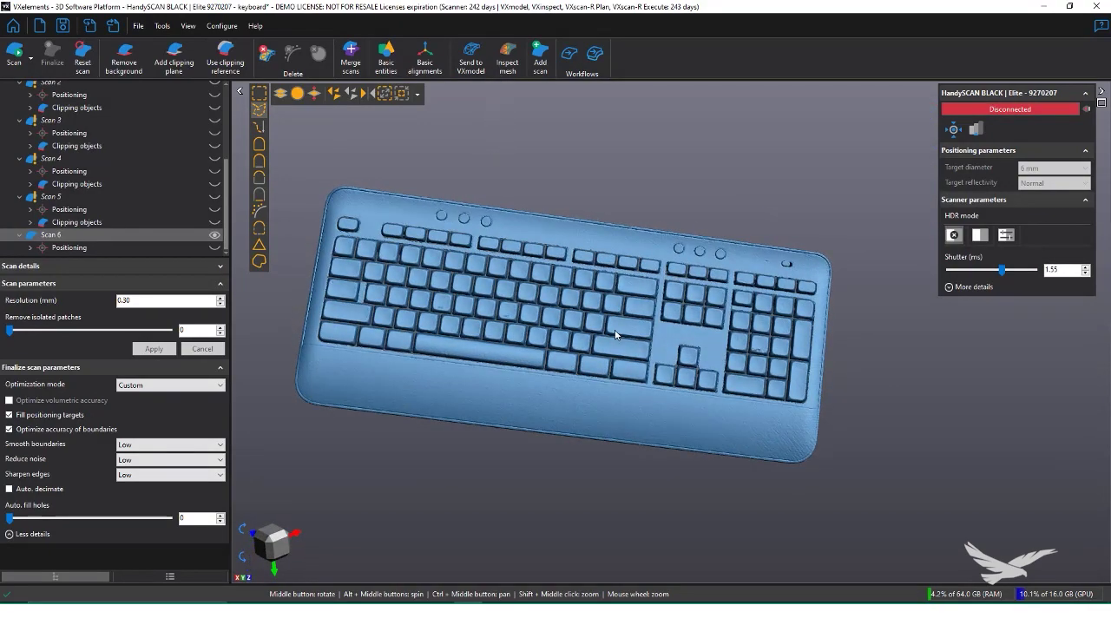
scroll(733, 323, up, 3)
middle_drag(732, 323, 620, 307)
scroll(878, 545, down, 3)
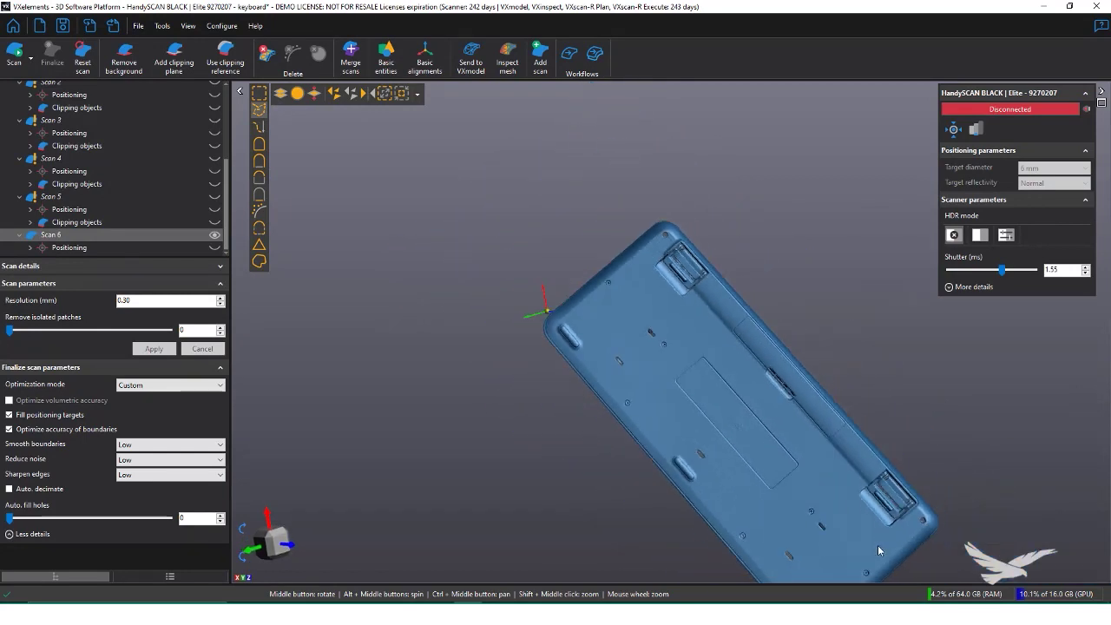
scroll(877, 545, up, 3)
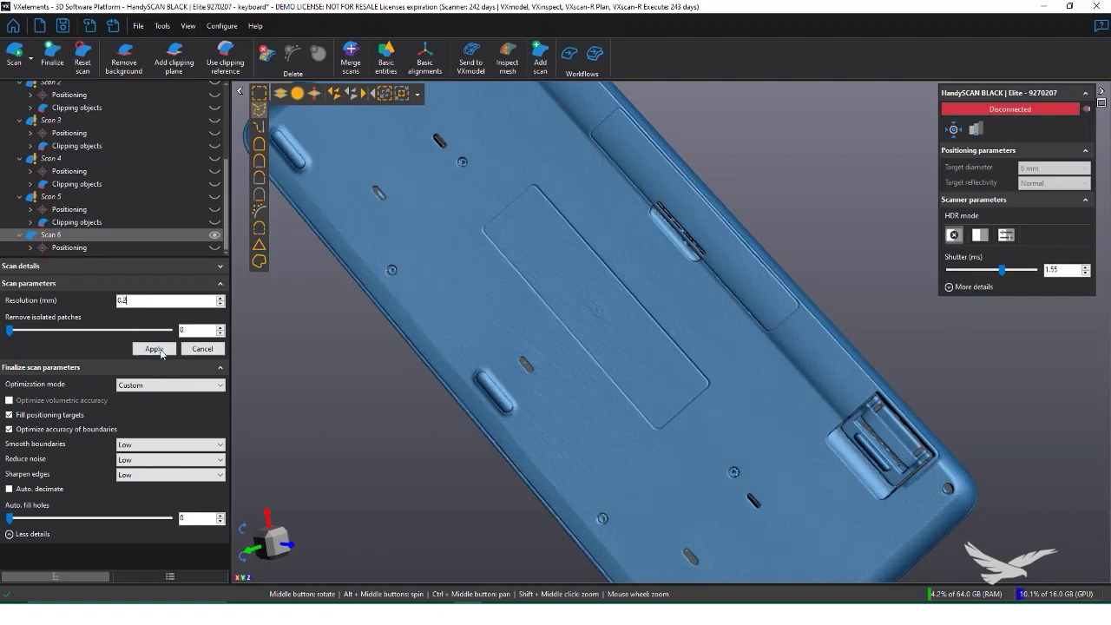
click(161, 352)
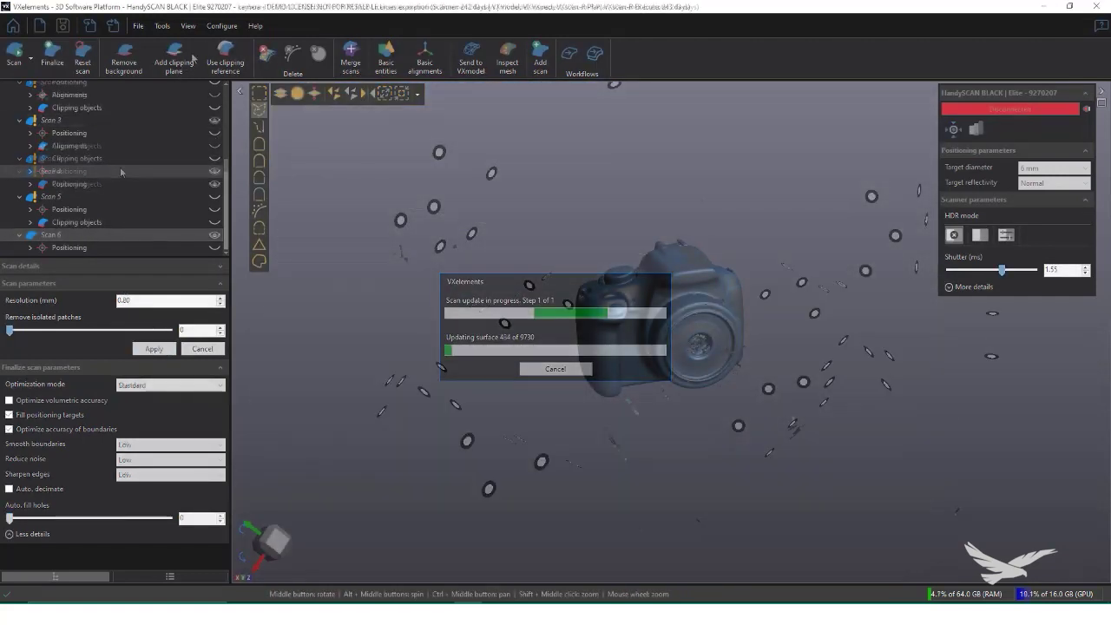
click(109, 169)
Step: Hide Scan 3 and show Scan 6 with its targets in the camera project
click(110, 169)
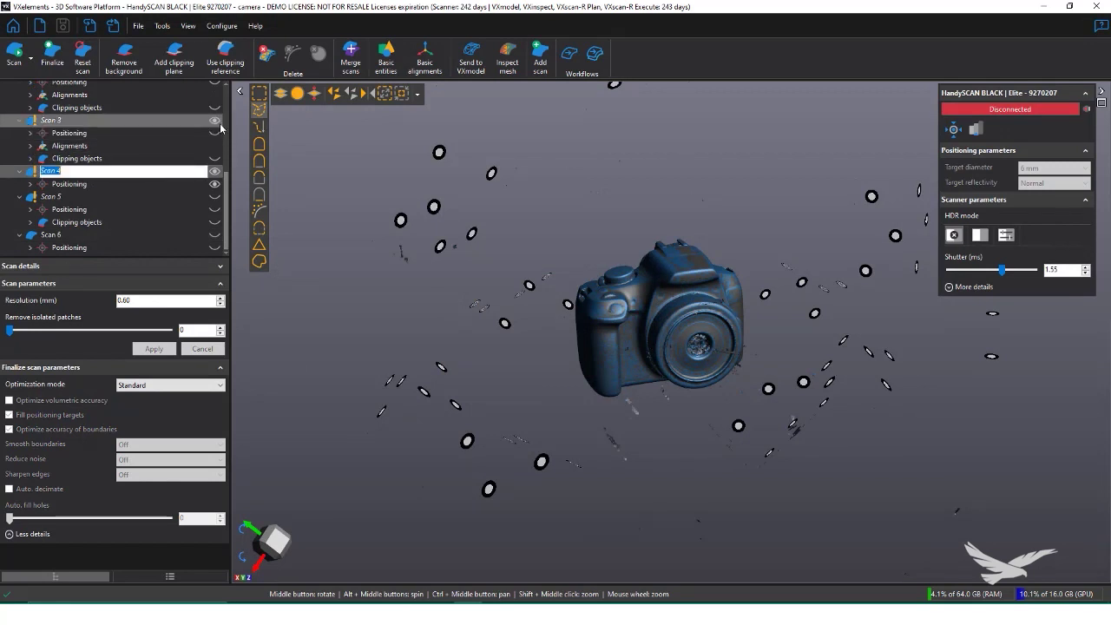
key(Escape)
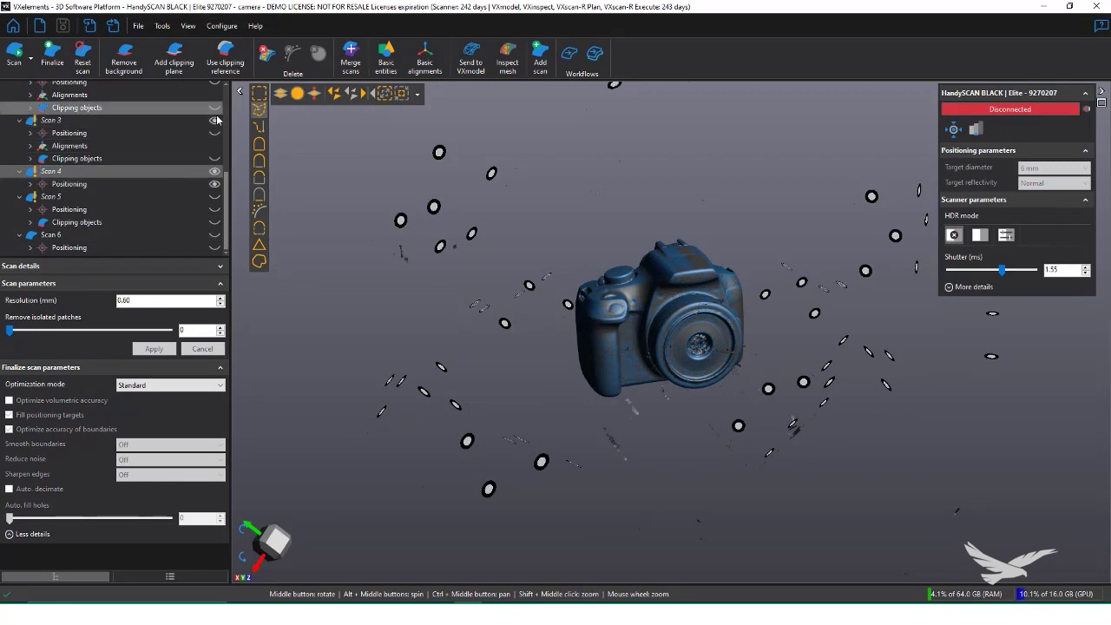
click(214, 120)
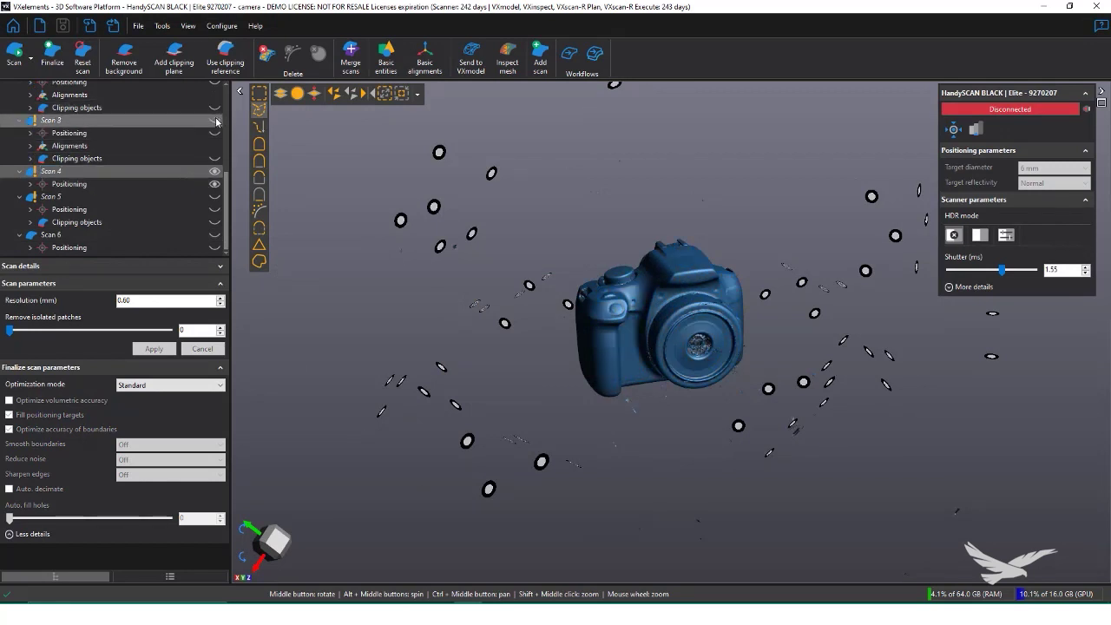
click(214, 234)
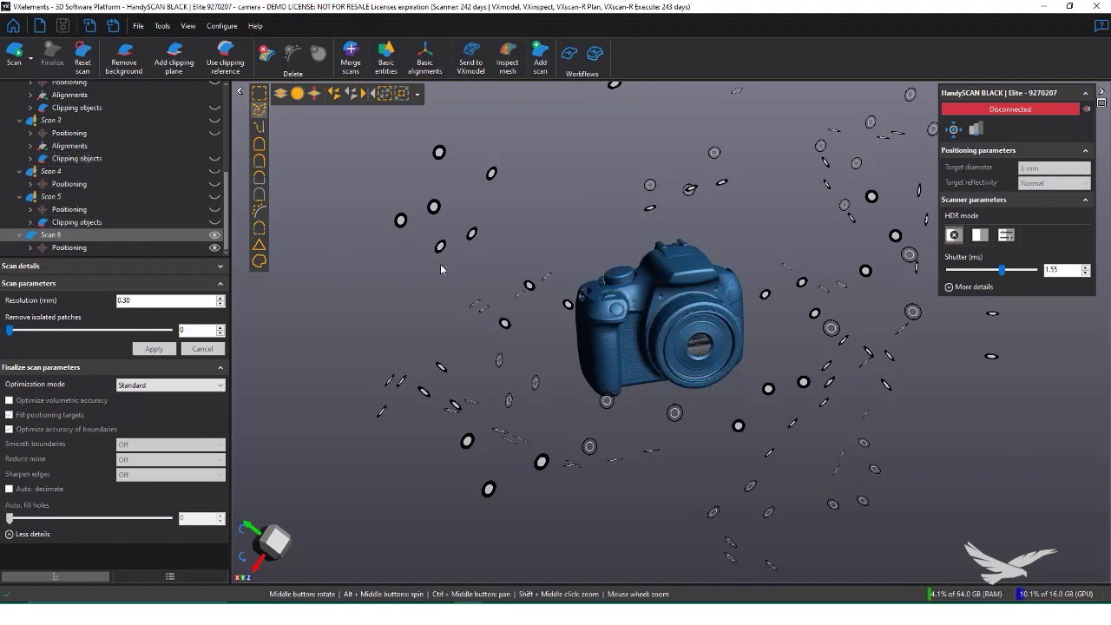
middle_drag(440, 263, 461, 290)
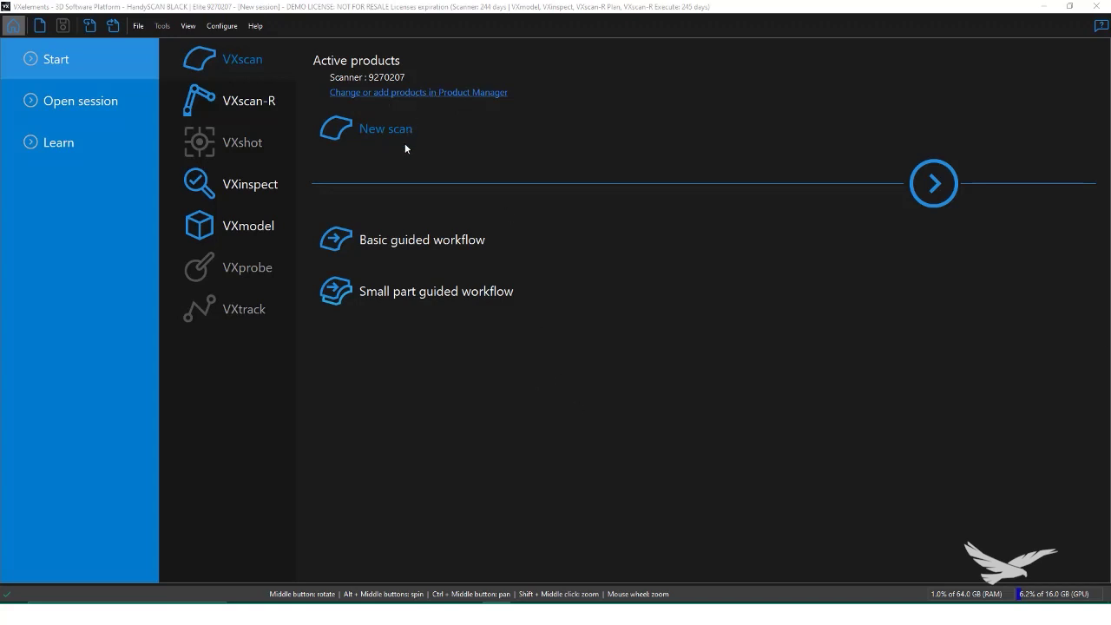
click(368, 93)
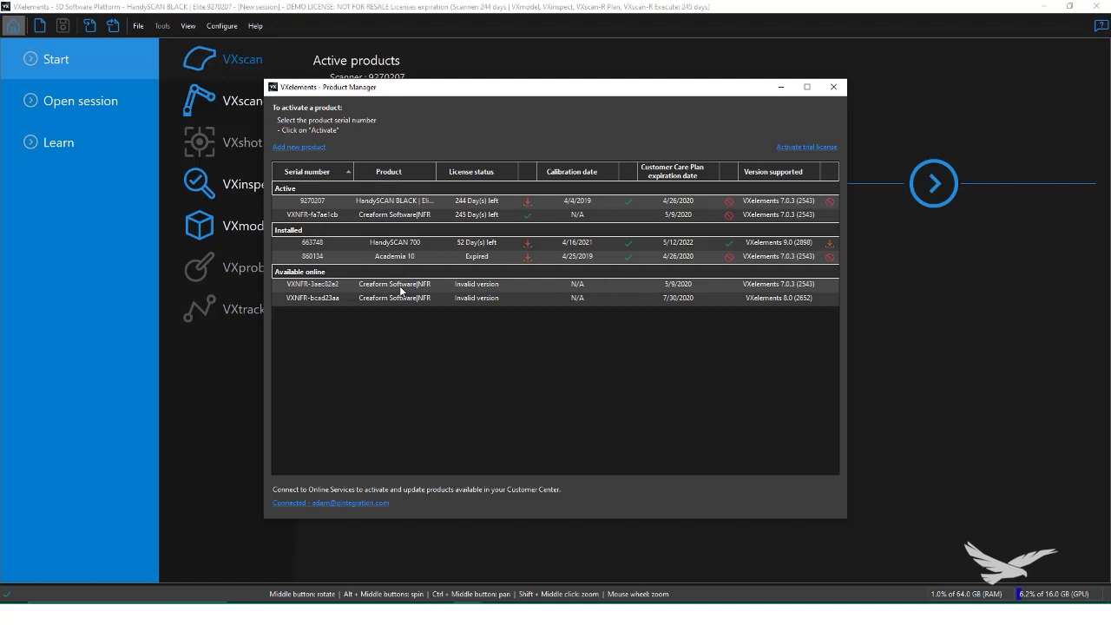
click(403, 245)
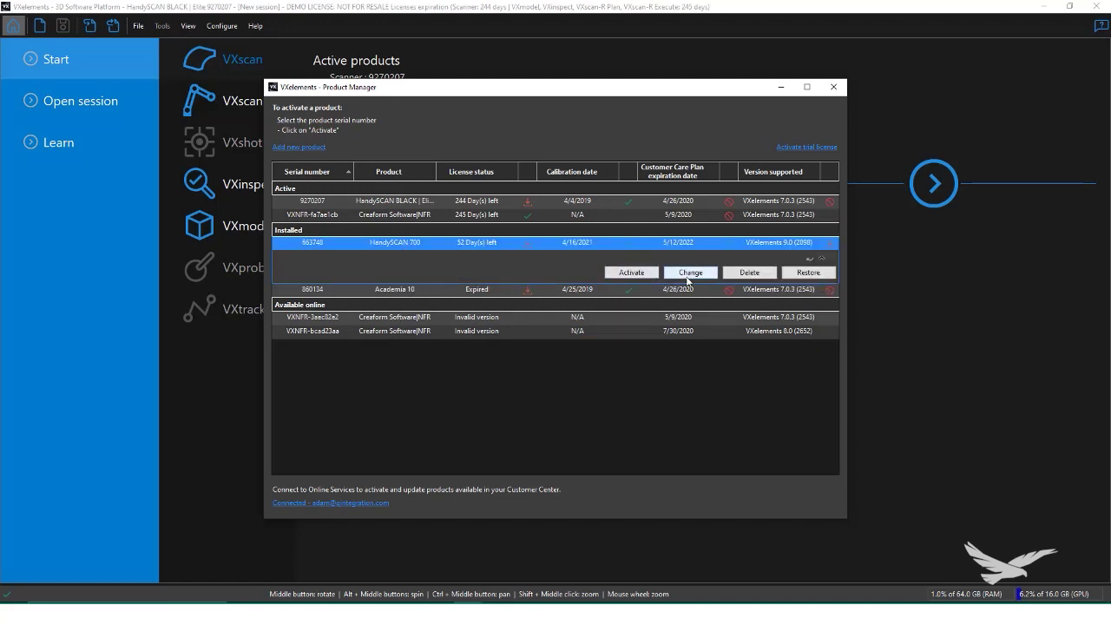
click(403, 202)
click(407, 249)
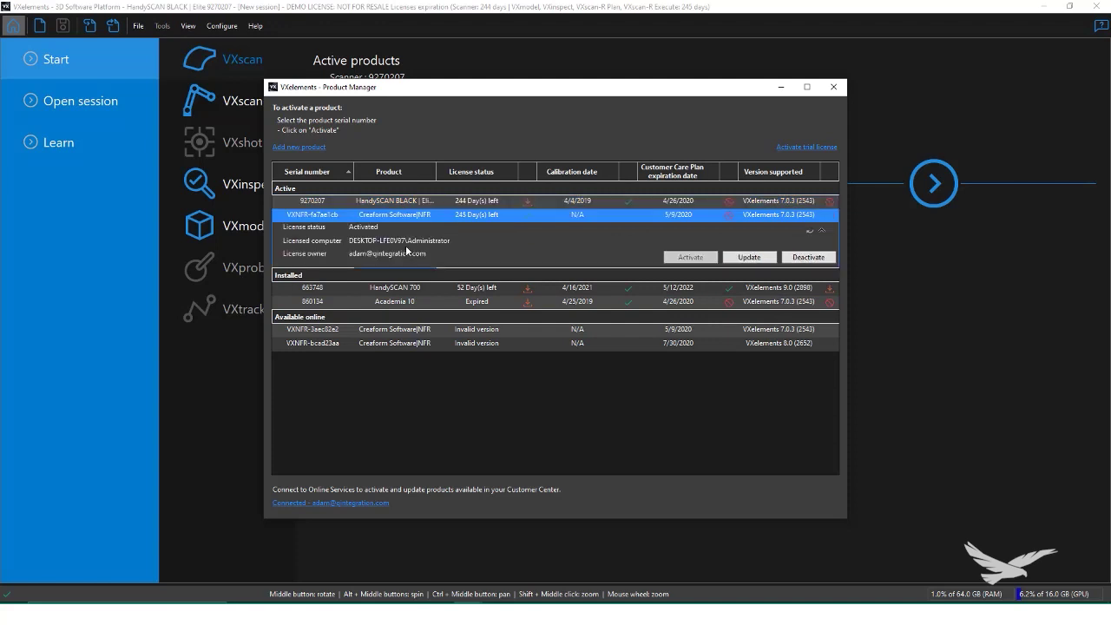
click(402, 202)
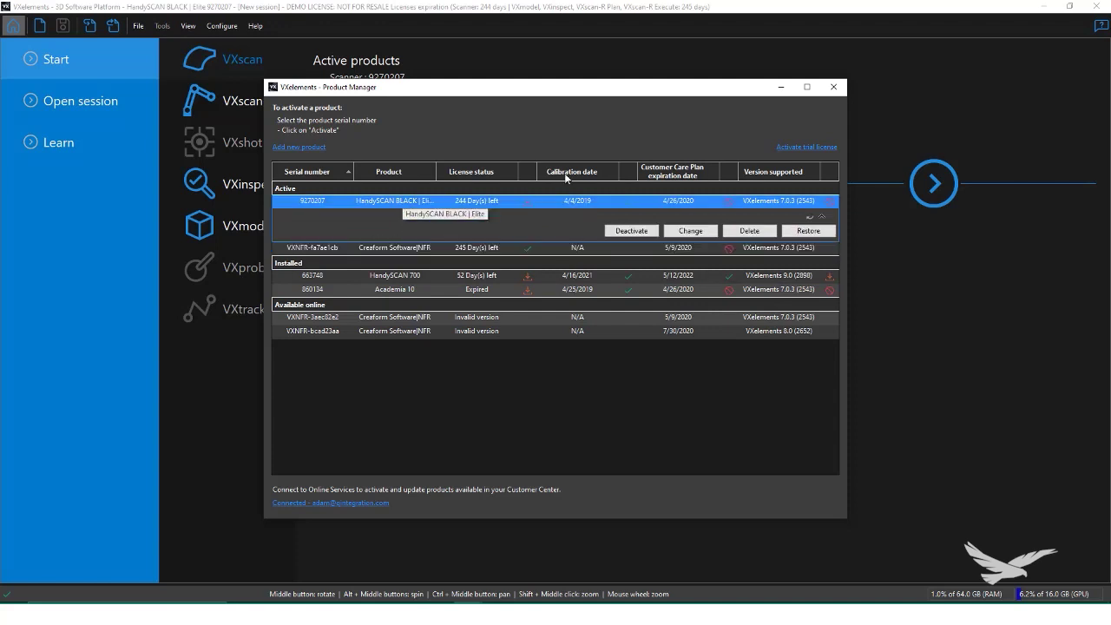
click(834, 86)
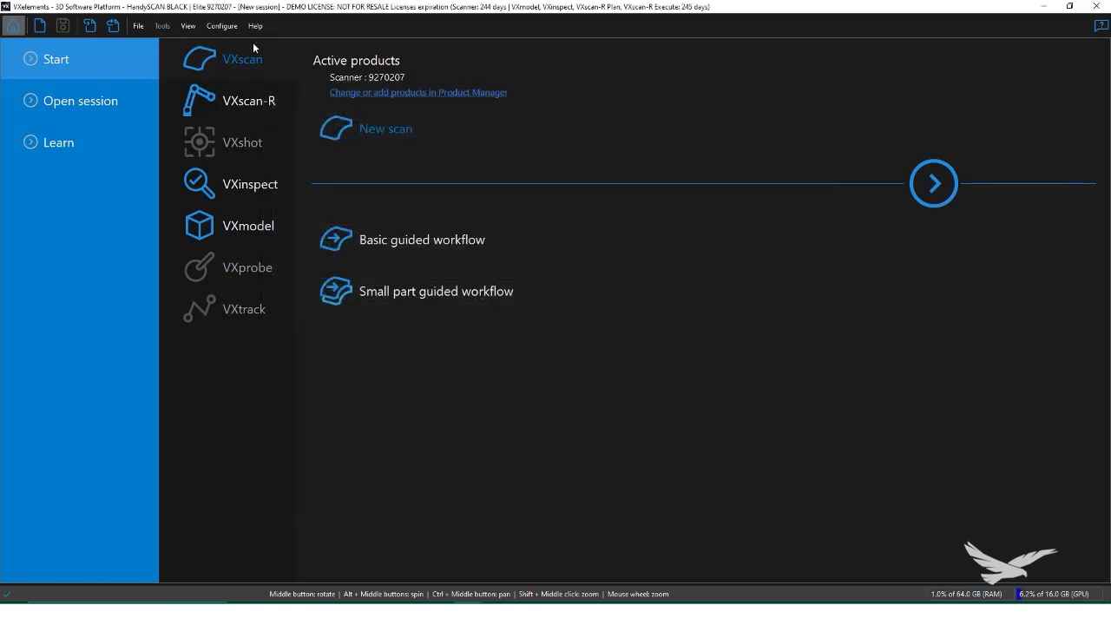
Step: Start the HandySCAN calibration from Configure > Scanner
click(211, 22)
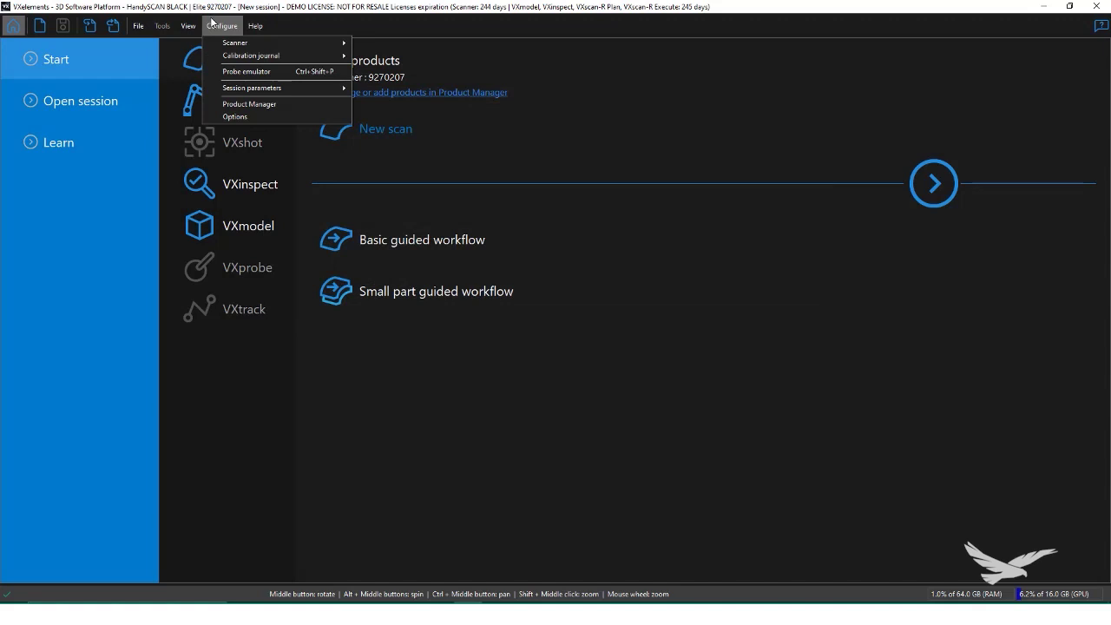
mouse_move(222, 42)
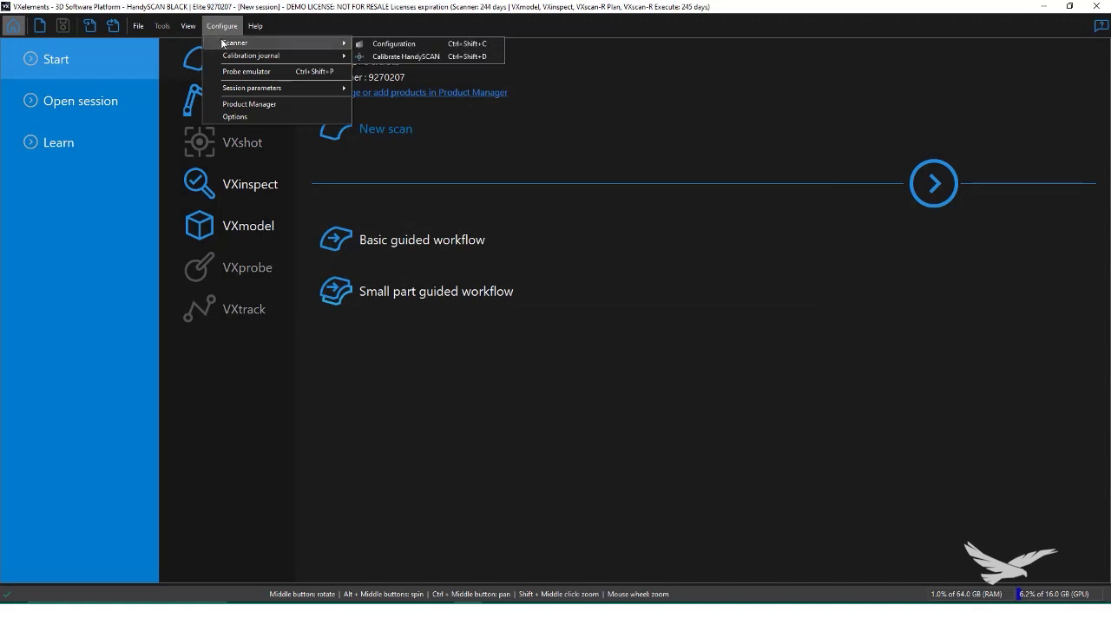
click(429, 57)
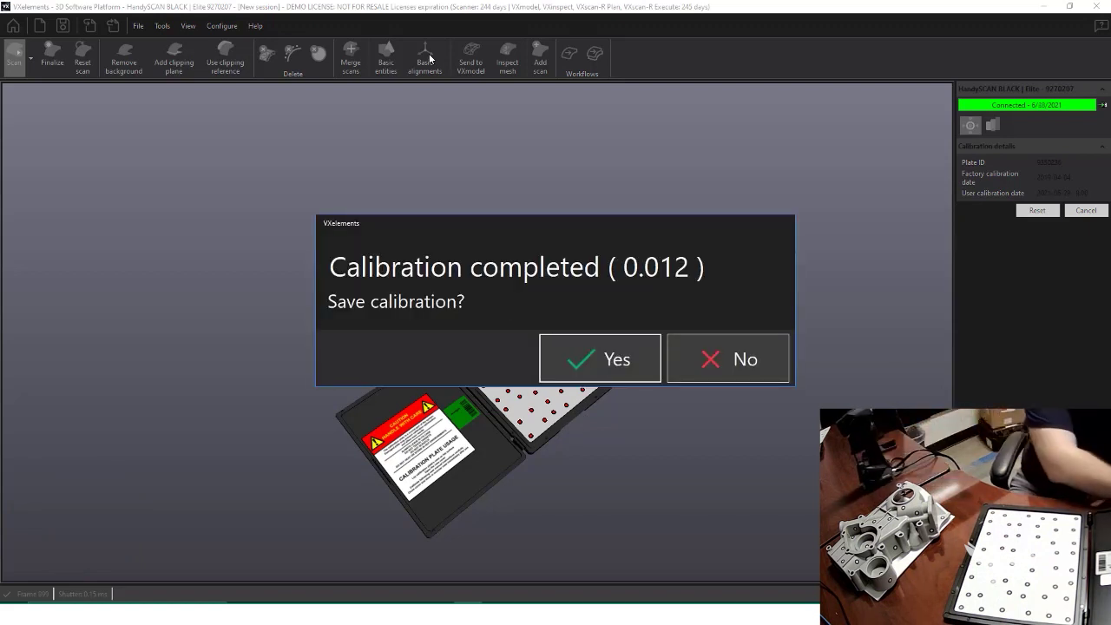
Step: Save the completed calibration and start a new VXscan session
click(616, 358)
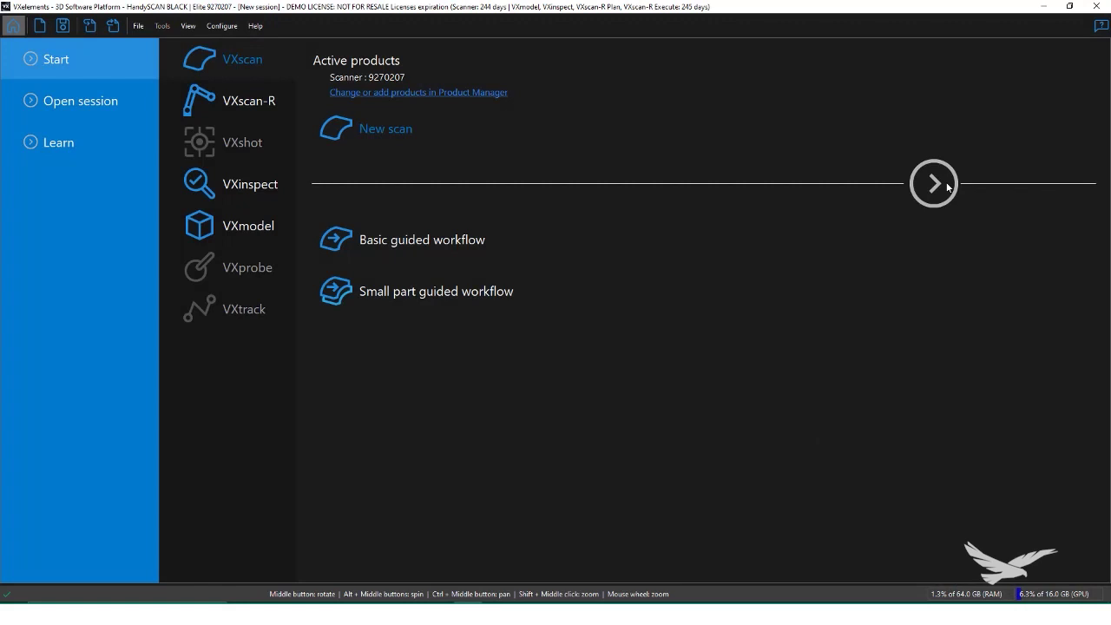
click(933, 183)
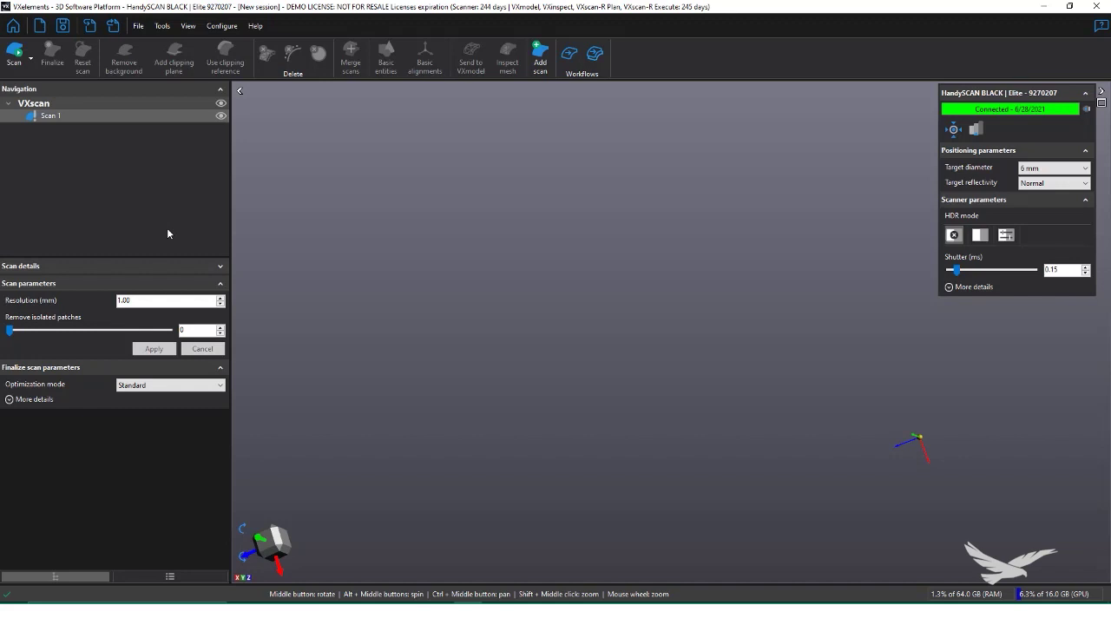
Step: Capture Scan 1 of the cast metal part with its targets and inspect the result
click(17, 50)
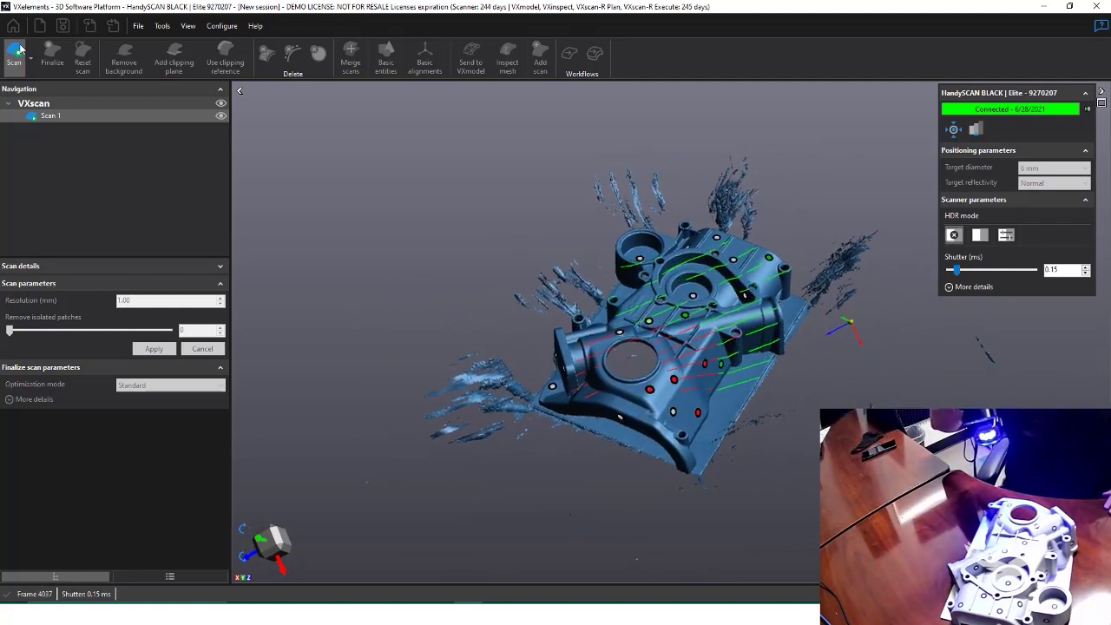
click(15, 52)
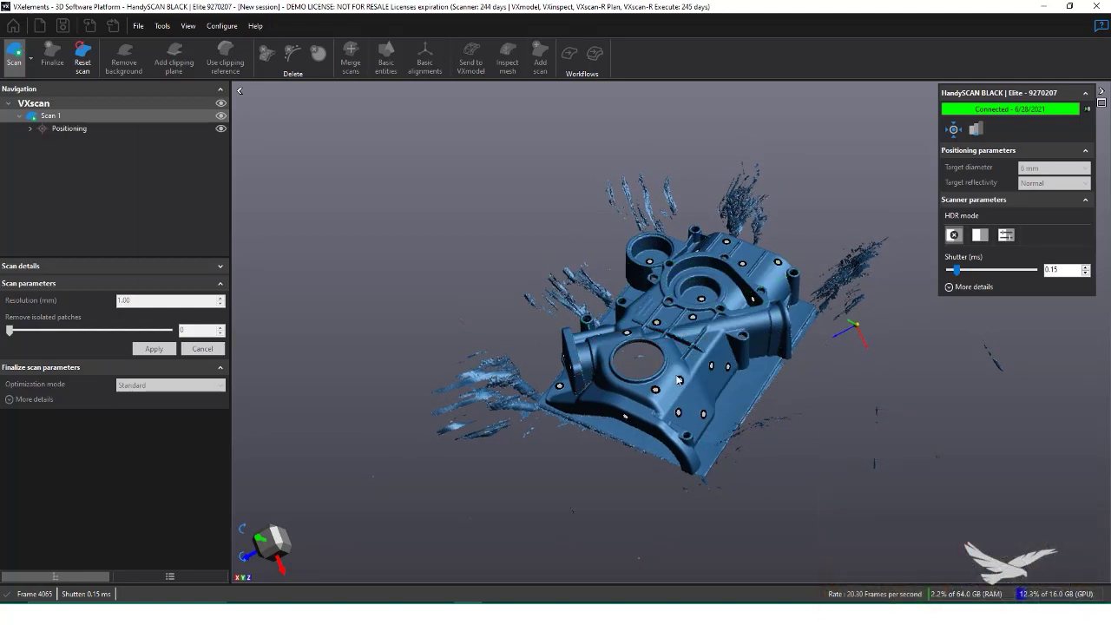
scroll(679, 379, up, 10)
drag(679, 379, 637, 349)
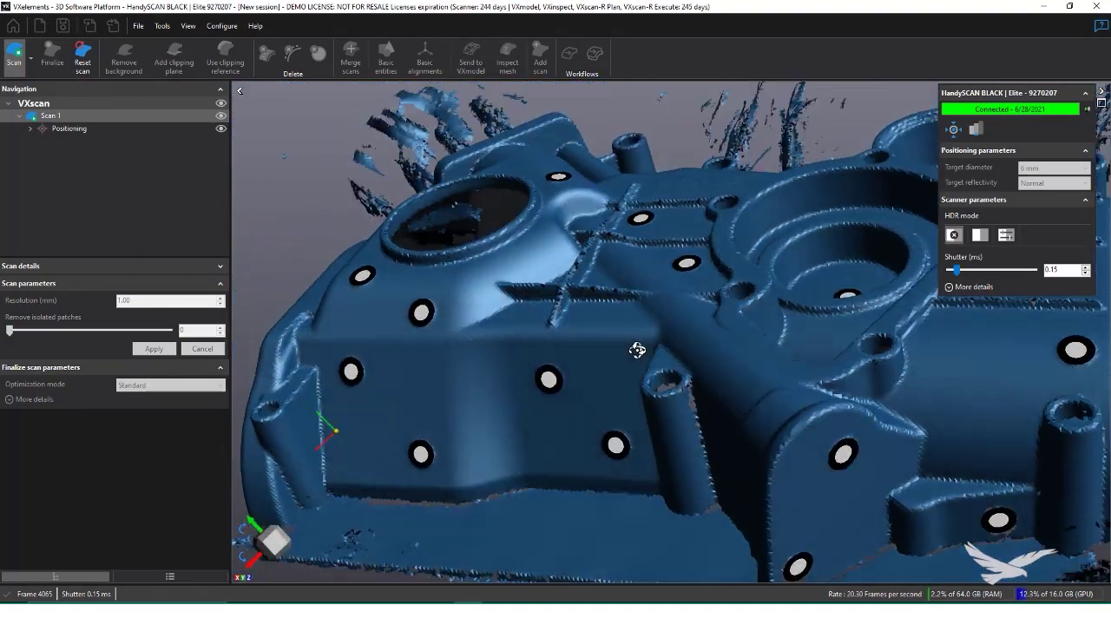
scroll(641, 349, down, 5)
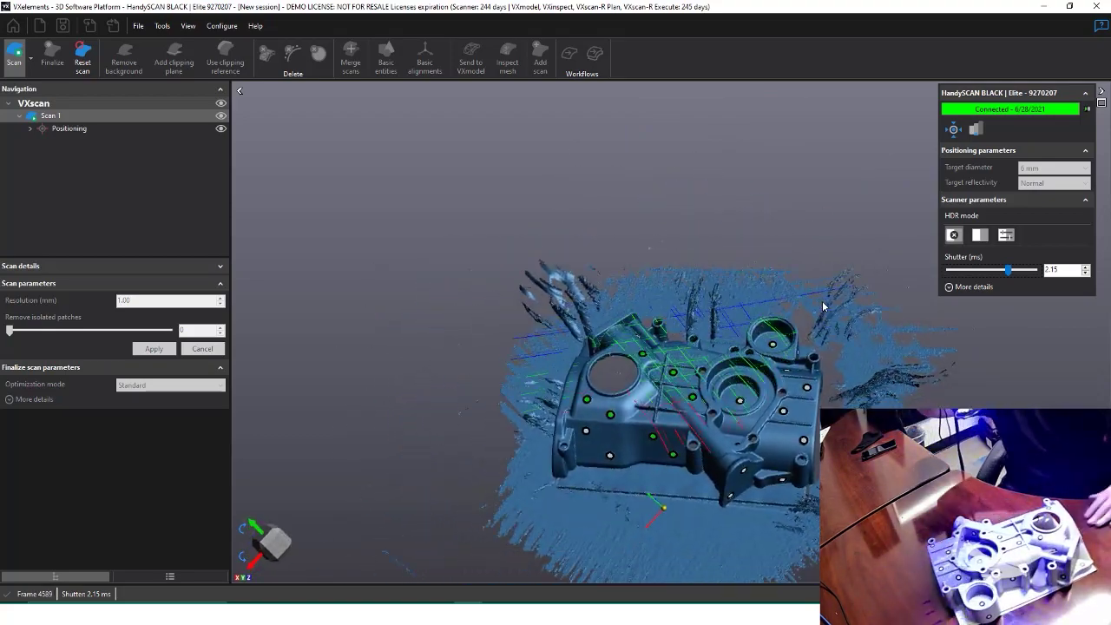
Step: Add a scan named Scan 2 without copying Scan 1's positioning targets
click(539, 63)
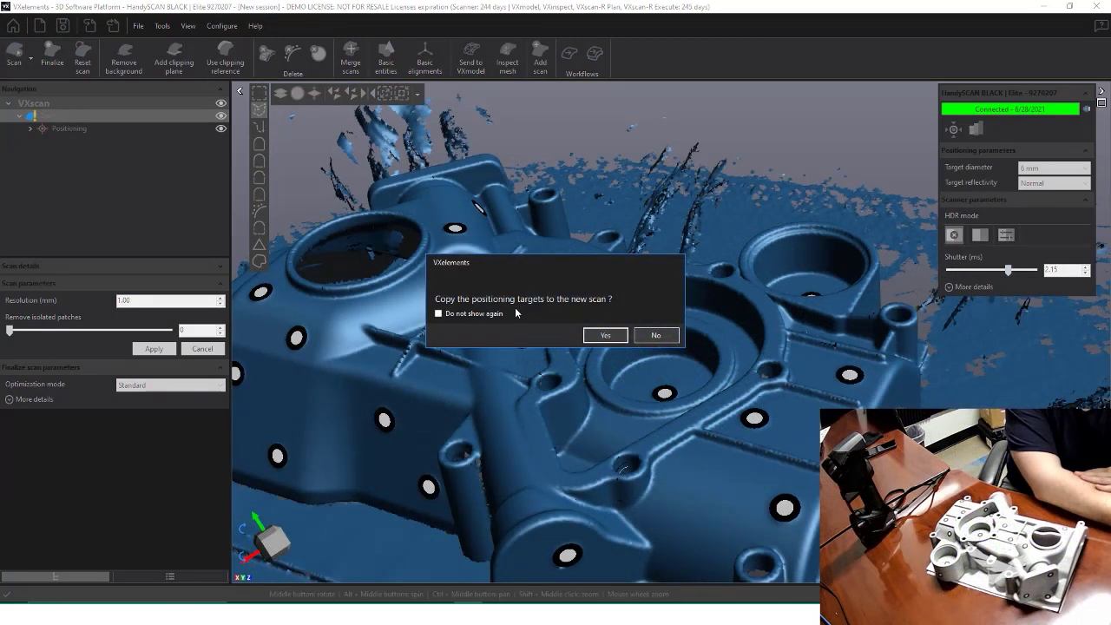
click(663, 332)
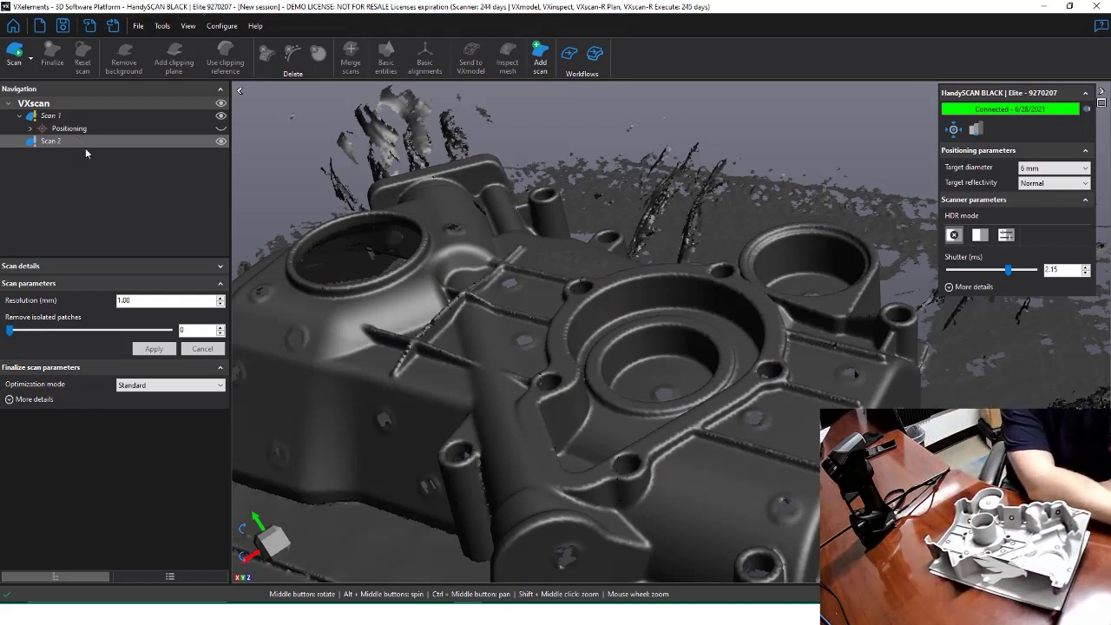
key(Return)
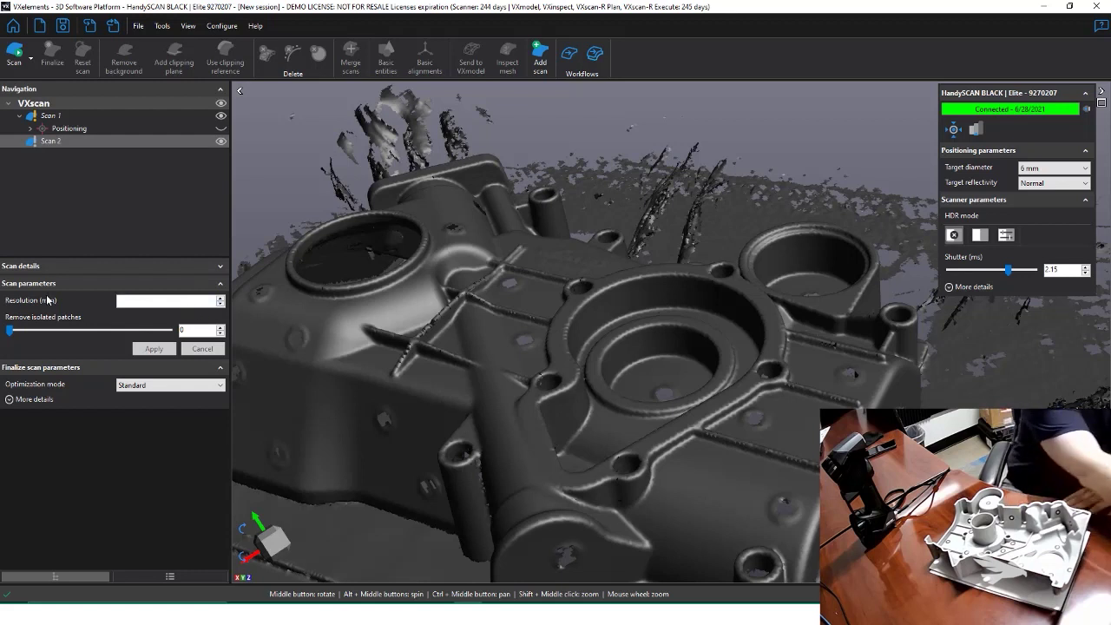
Step: Start capturing Scan 2 of the part's other side
click(15, 58)
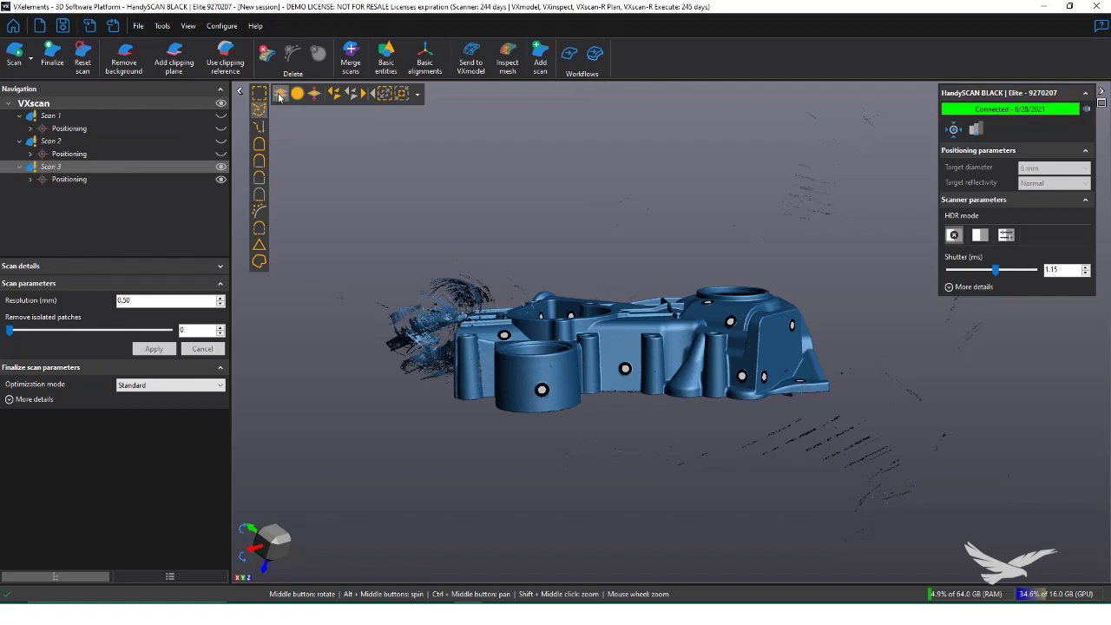
Step: Lasso and permanently delete the stray noise along Scan 3's left edge
middle_drag(382, 157, 476, 202)
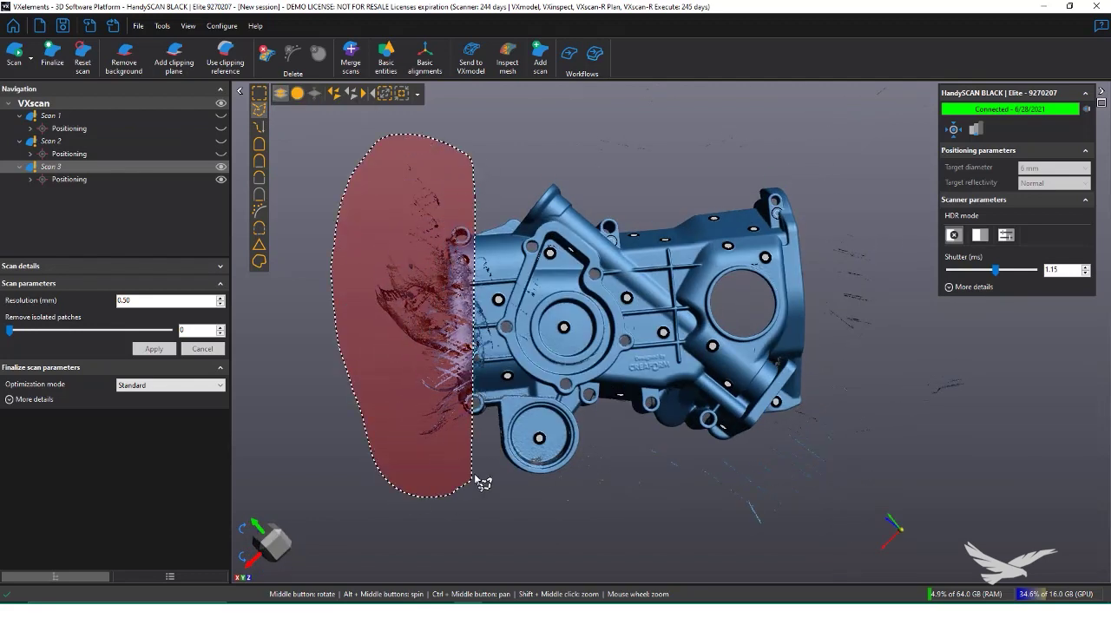
mouse_move(503, 358)
middle_down()
mouse_move(461, 446)
mouse_move(453, 513)
middle_up()
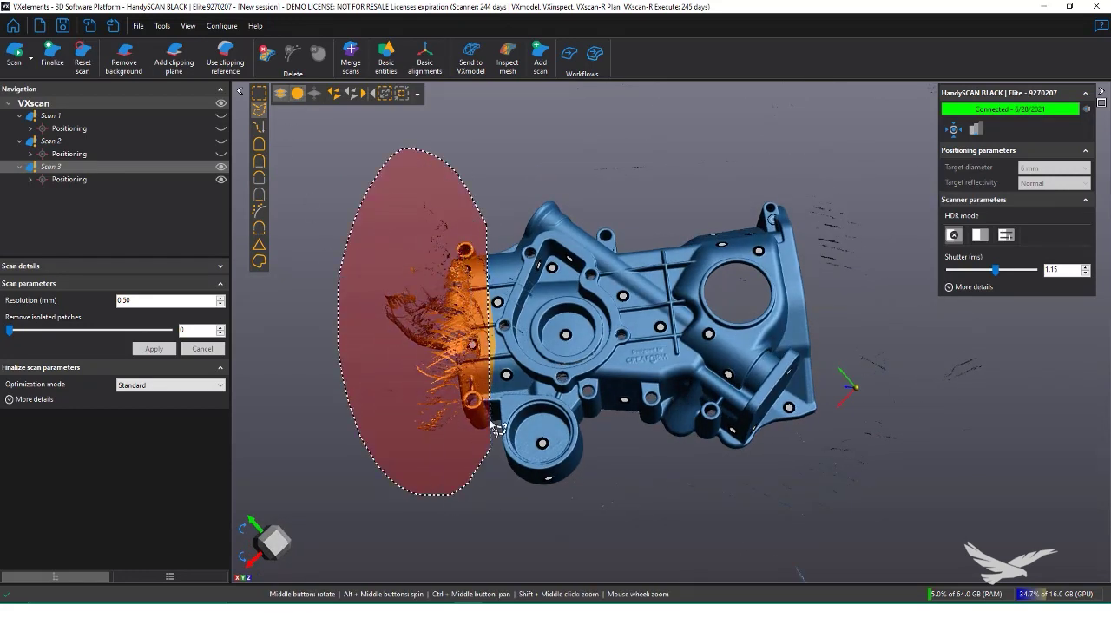
mouse_move(491, 357)
middle_down()
mouse_move(467, 352)
mouse_move(467, 238)
mouse_move(461, 343)
middle_up()
key(Delete)
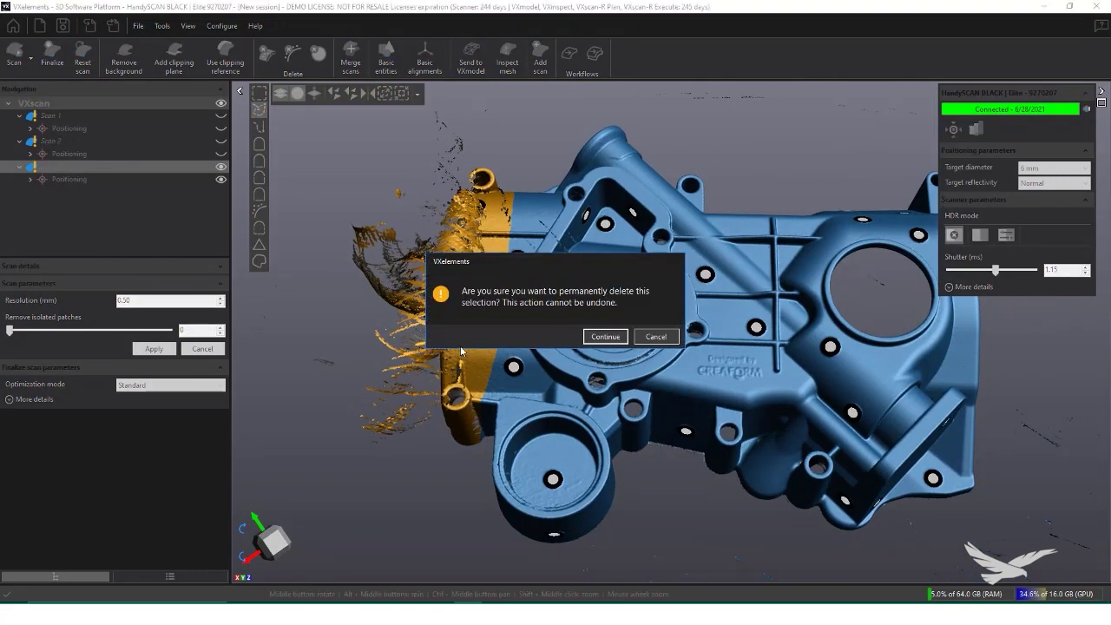
click(605, 337)
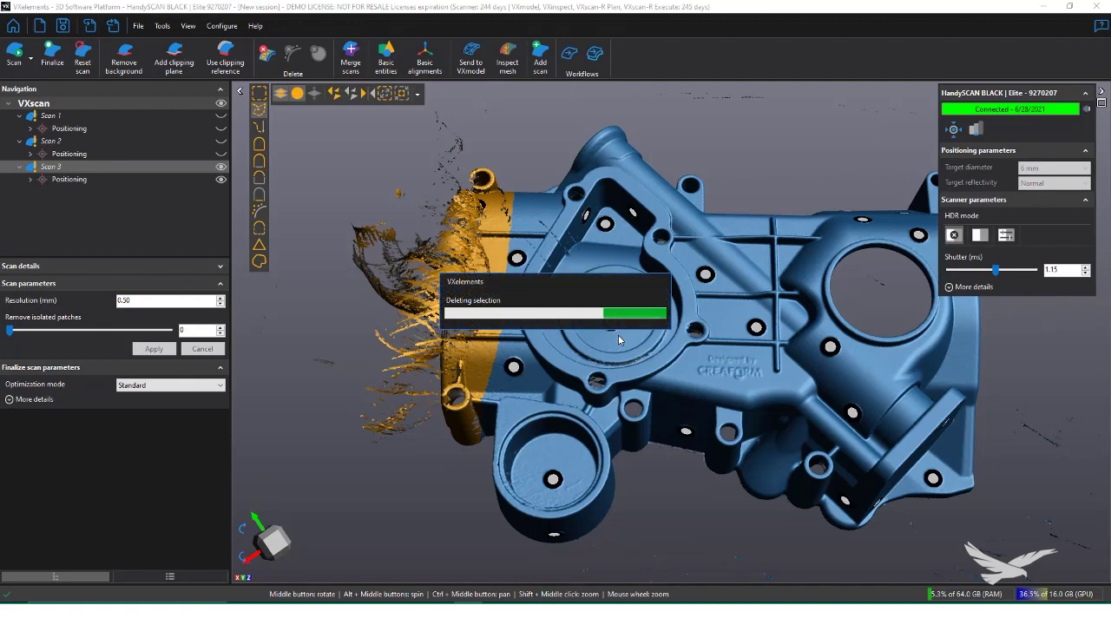
Step: Show only Scan 2, hiding Scan 3, and view it face-on
click(222, 143)
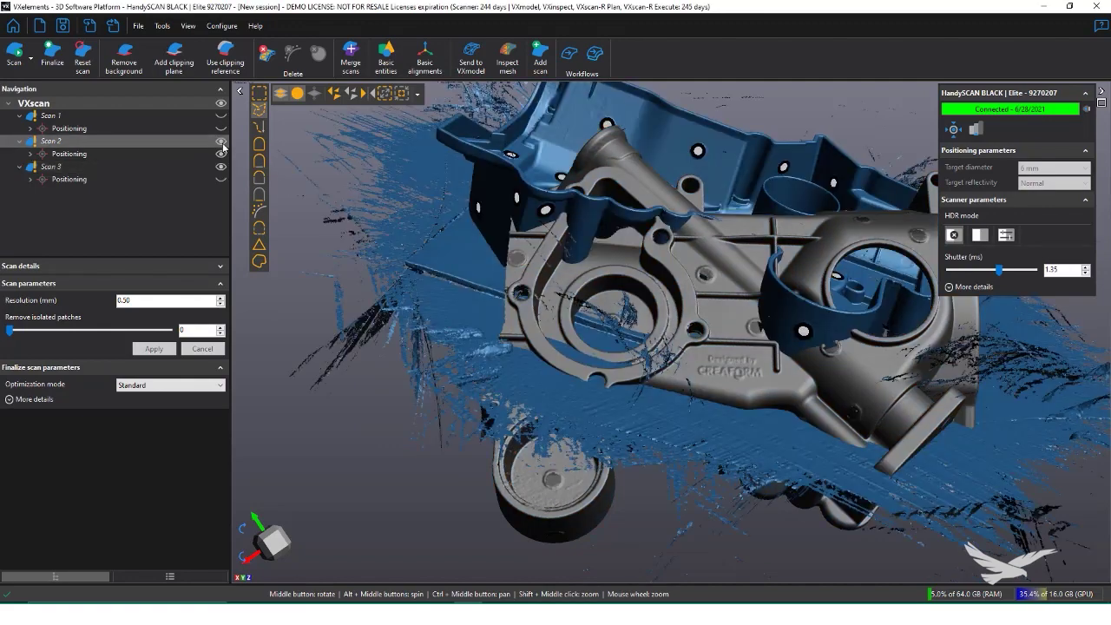
click(223, 166)
middle_drag(486, 287, 573, 319)
click(174, 56)
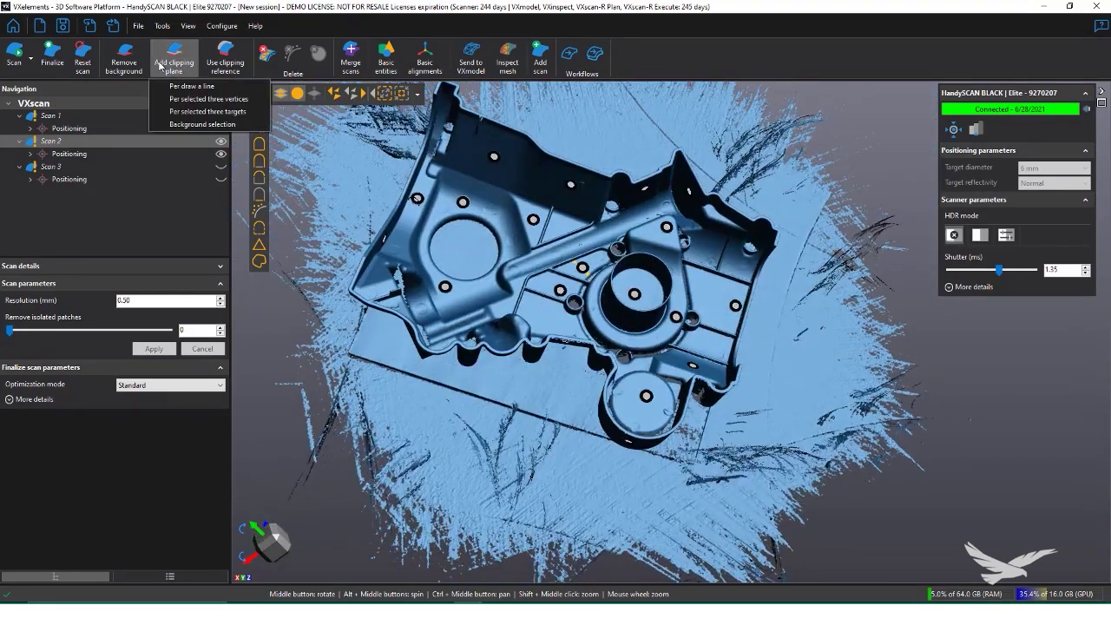
Step: Clip away Scan 2's tabletop with a three-point plane offset to 8.8 mm, deleting targets
click(200, 100)
click(598, 481)
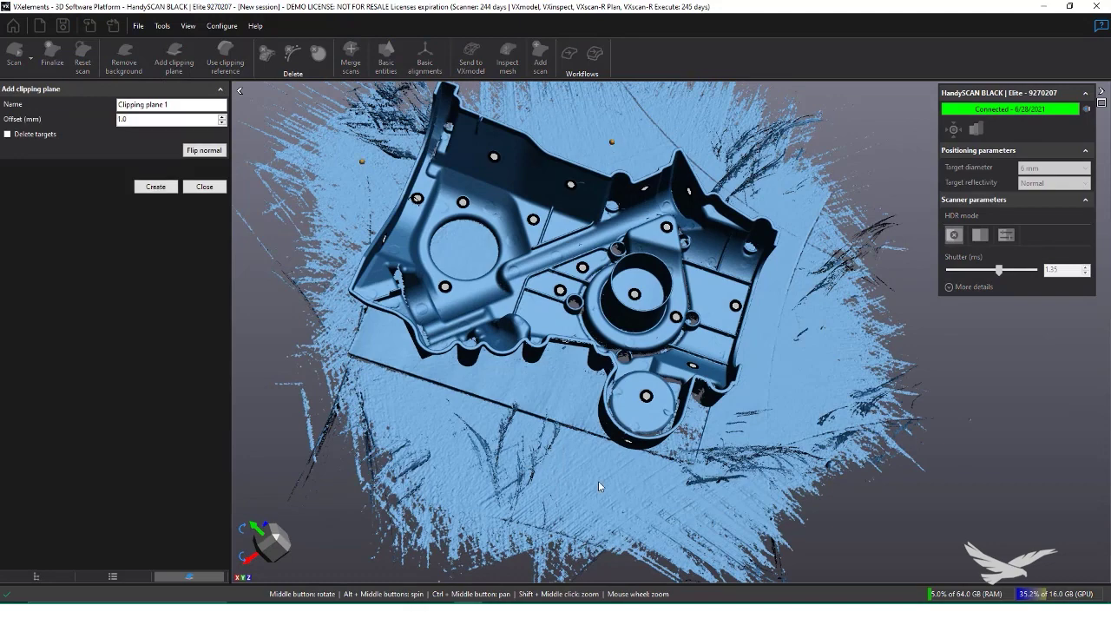
middle_drag(598, 481, 595, 280)
drag(595, 279, 595, 272)
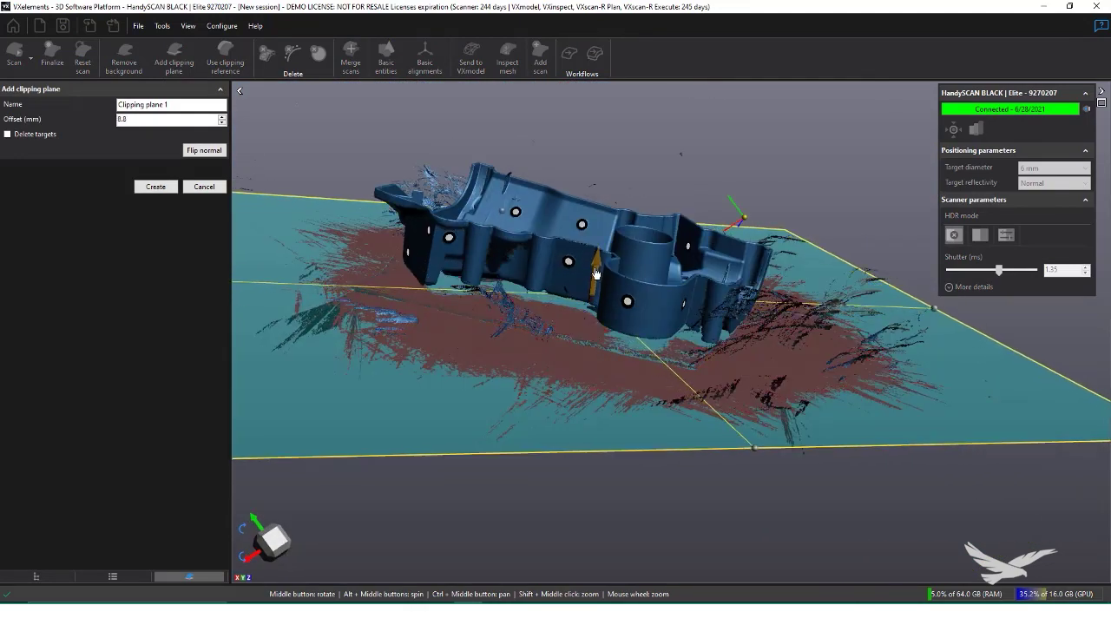
click(154, 187)
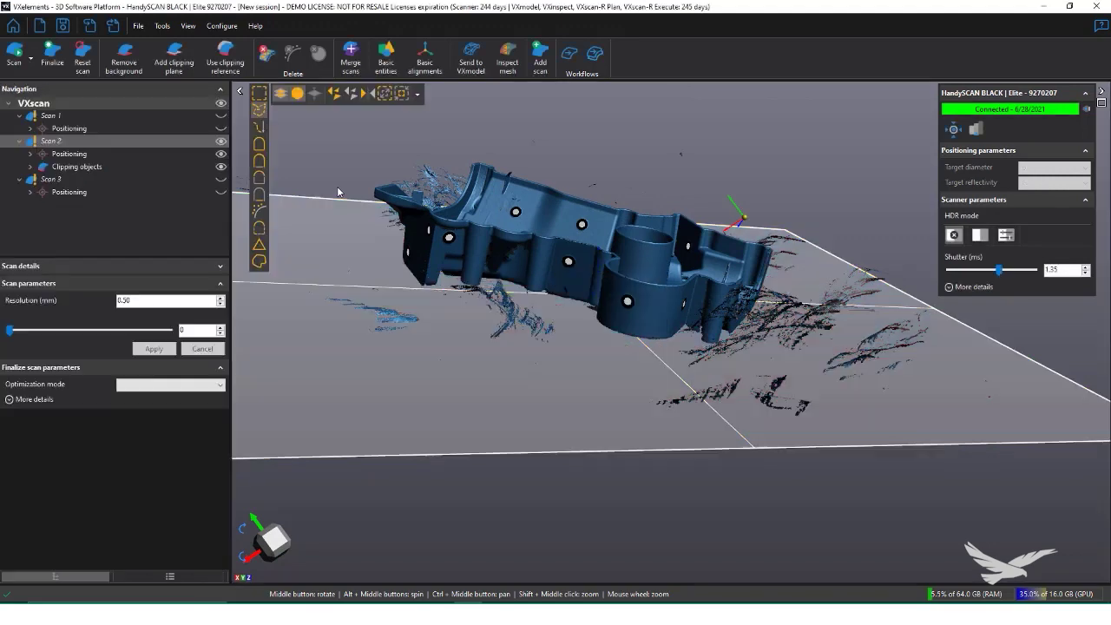
middle_drag(337, 186, 368, 235)
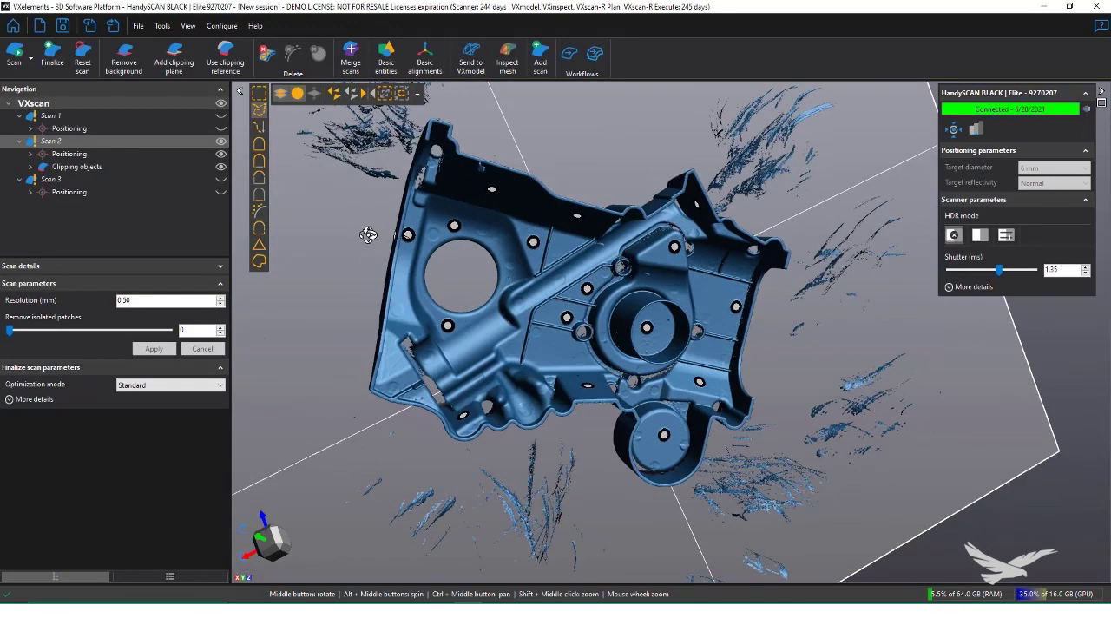
Step: Flag and delete the isolated noise patches around Scan 2
click(260, 211)
middle_drag(442, 139, 403, 285)
key(Delete)
key(Return)
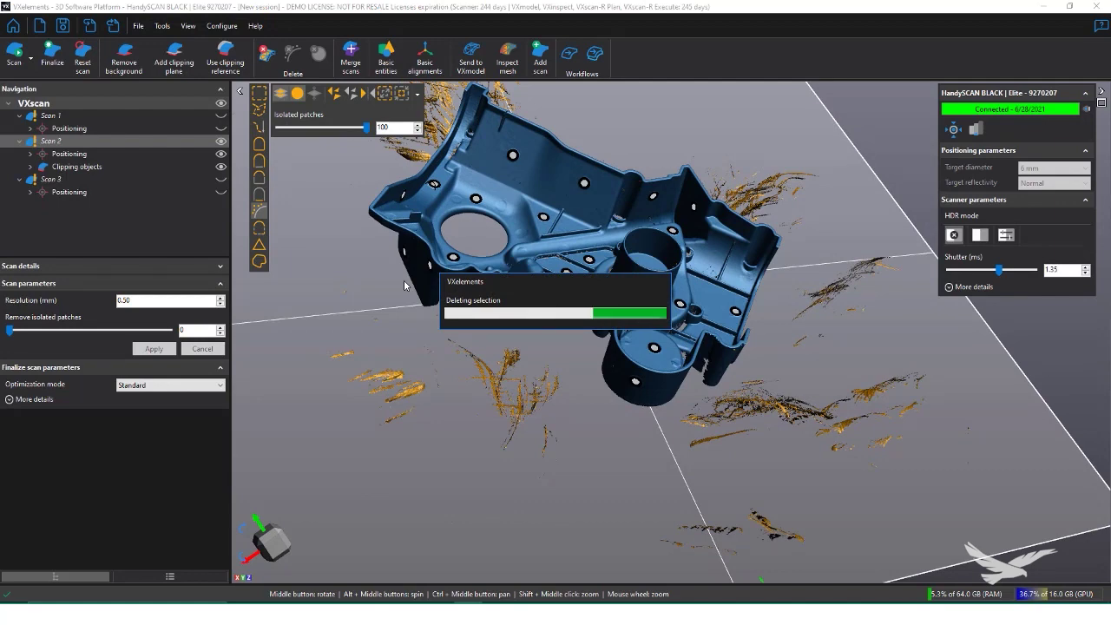
Step: Display Scan 1 and Scan 3 in the view to compare the scans
click(223, 122)
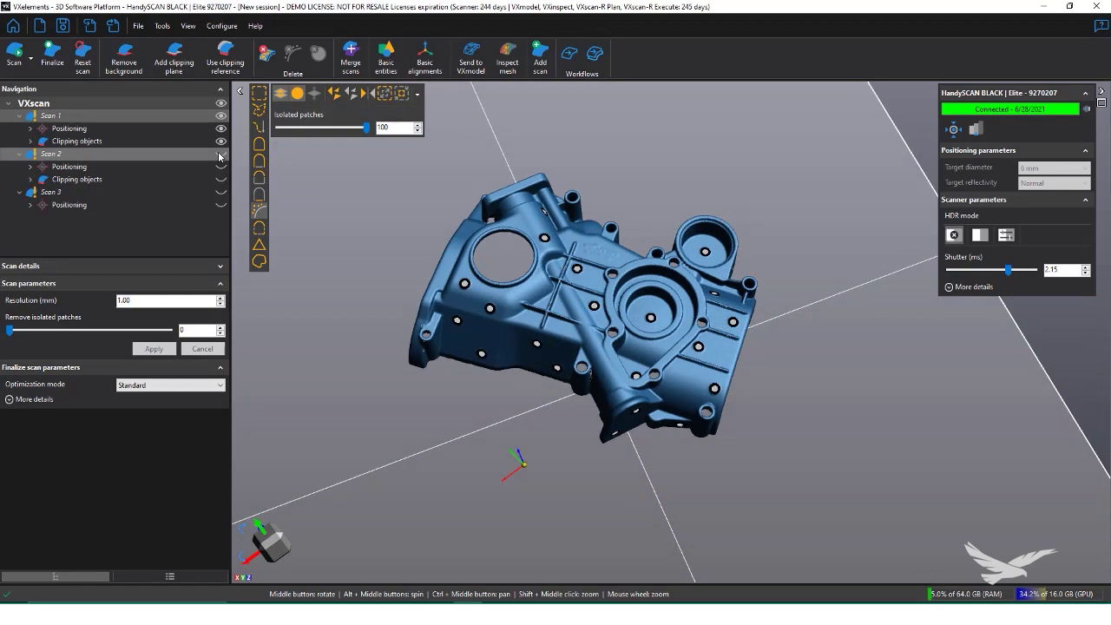
click(223, 193)
click(222, 193)
middle_drag(417, 261, 464, 357)
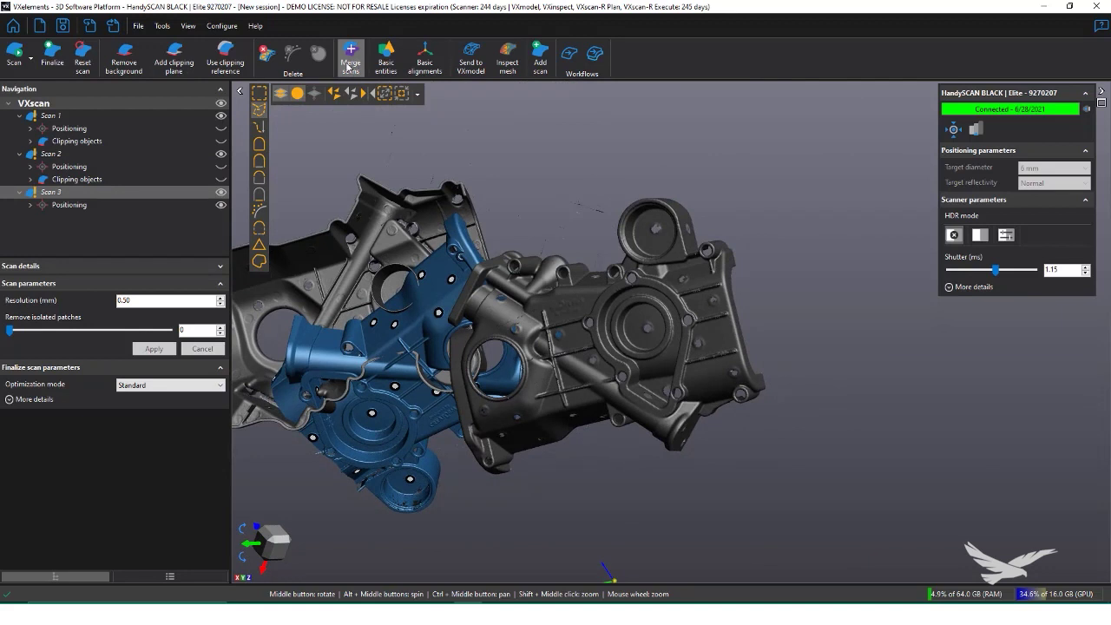
Step: Target-align Scan 1 onto the fixed Scan 3, check the overlap, and accept the fit
click(348, 61)
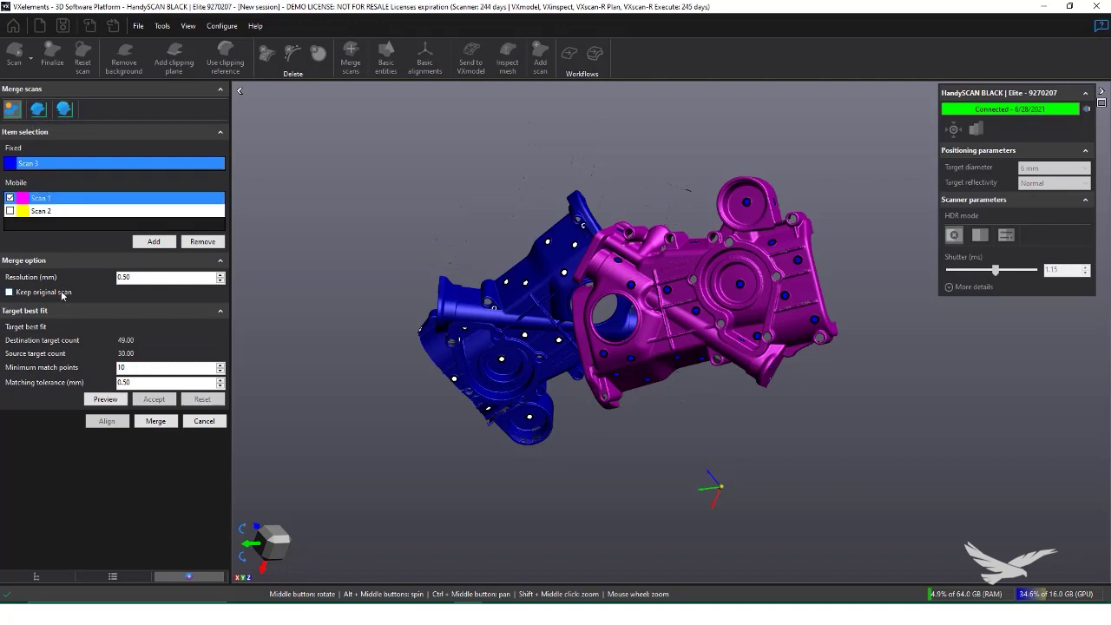
click(105, 399)
scroll(595, 380, up, 8)
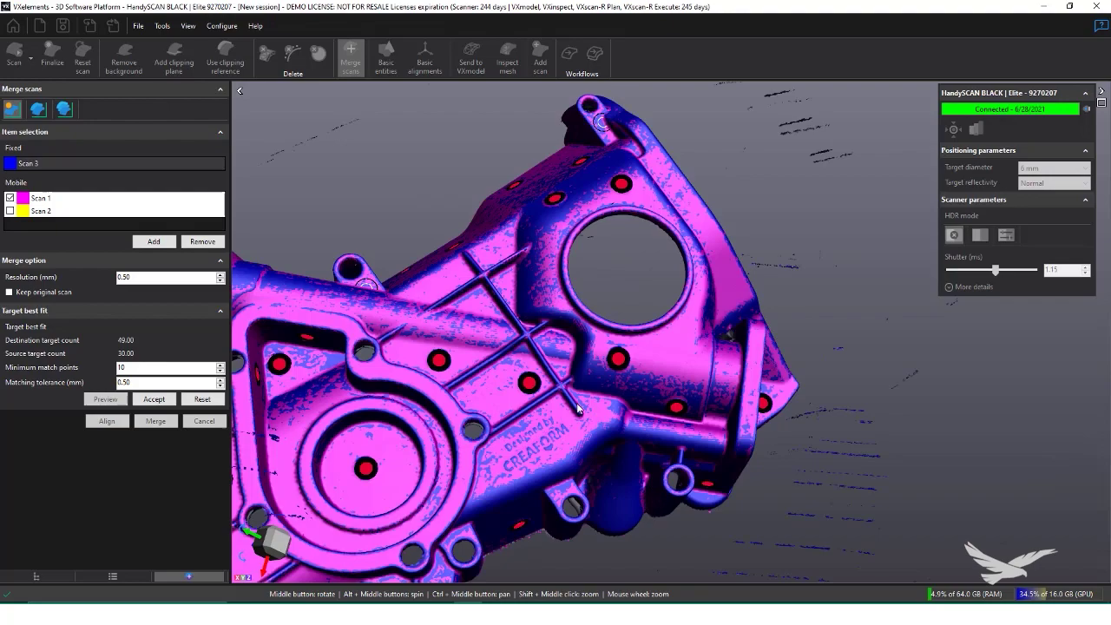
middle_drag(595, 380, 508, 417)
scroll(489, 366, down, 5)
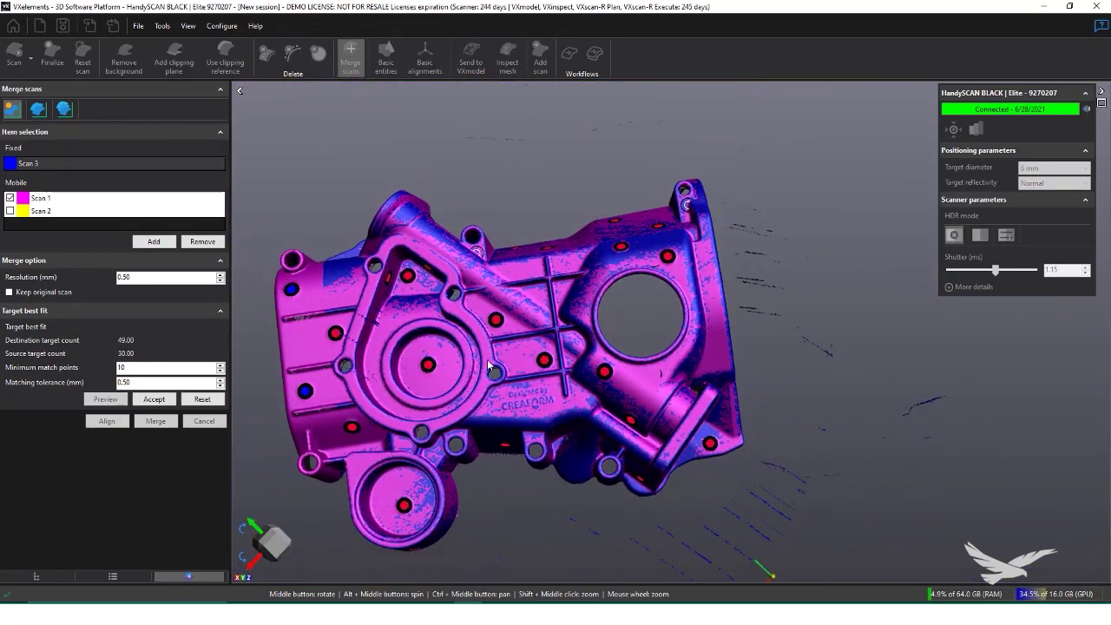
click(153, 400)
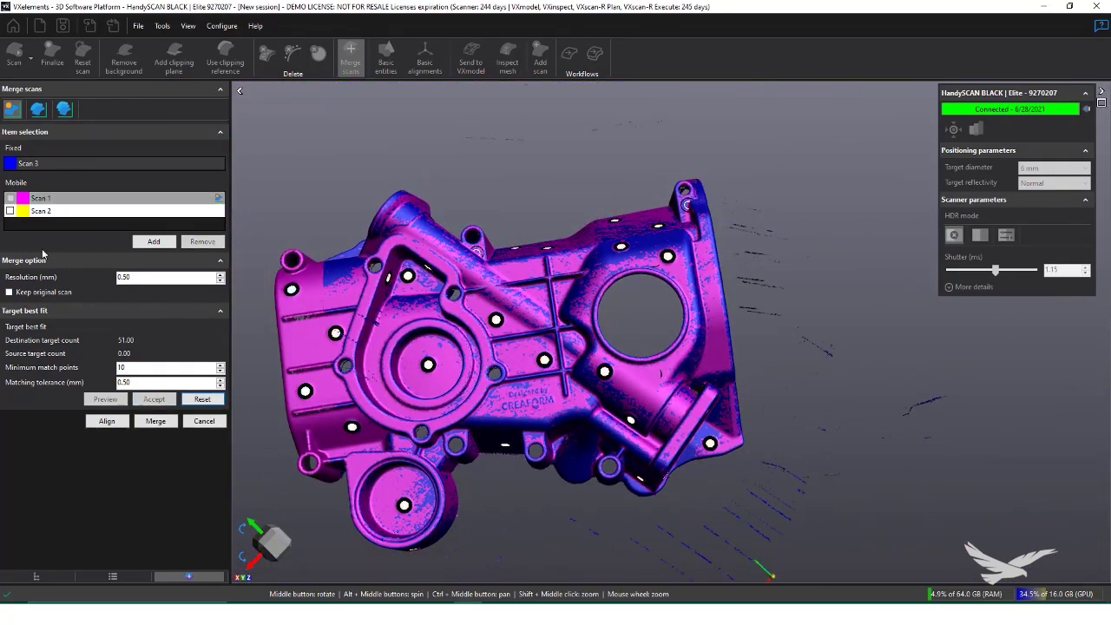
Step: Add Scan 2 and preview its target alignment onto Scan 3
click(9, 211)
click(104, 399)
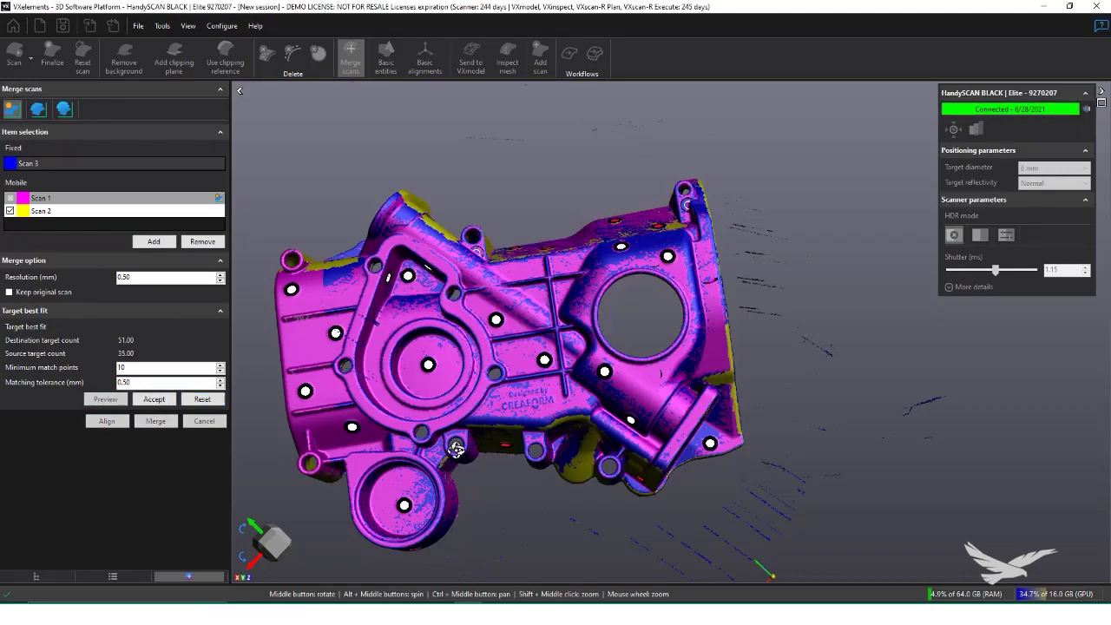
middle_drag(486, 451, 812, 233)
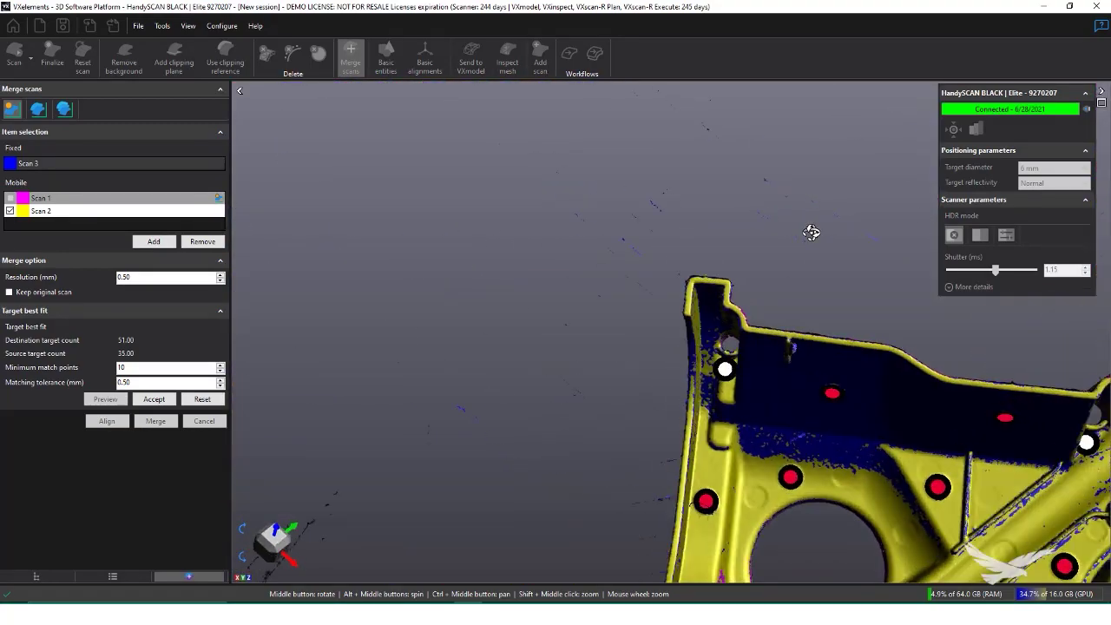
Step: Accept Scan 2's target fit, then preview, accept and apply a global registration onto Scan 3
click(153, 401)
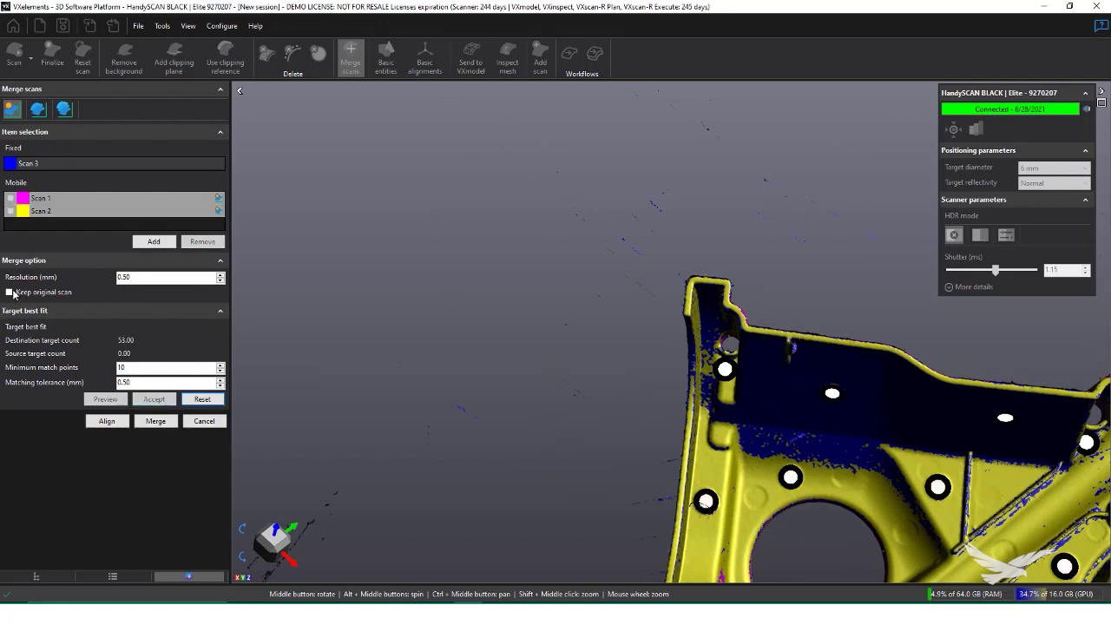
click(64, 109)
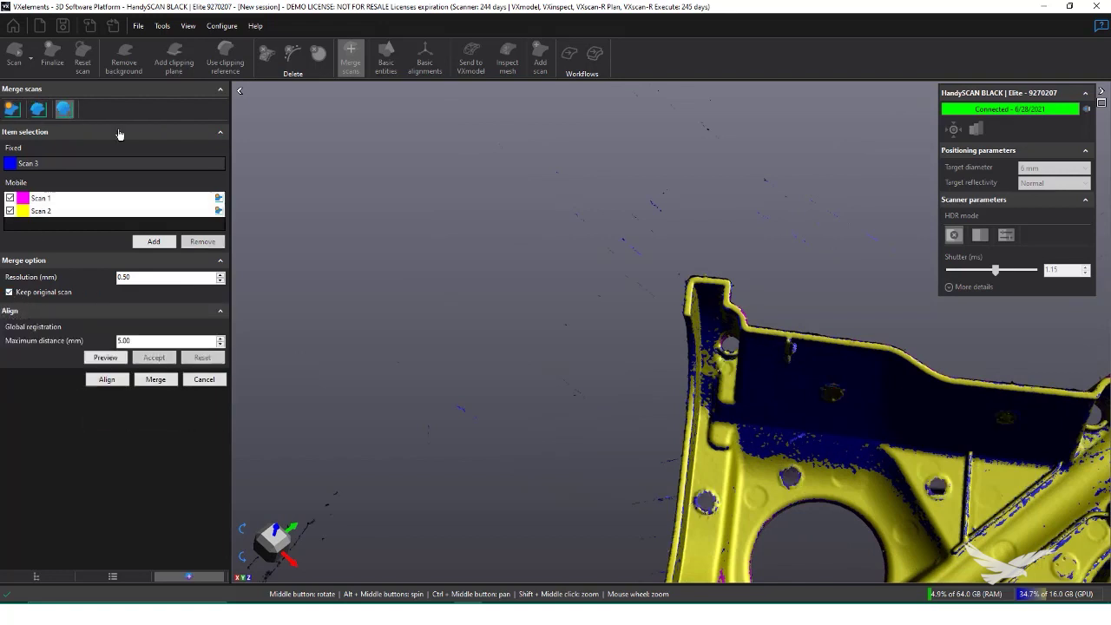
click(111, 360)
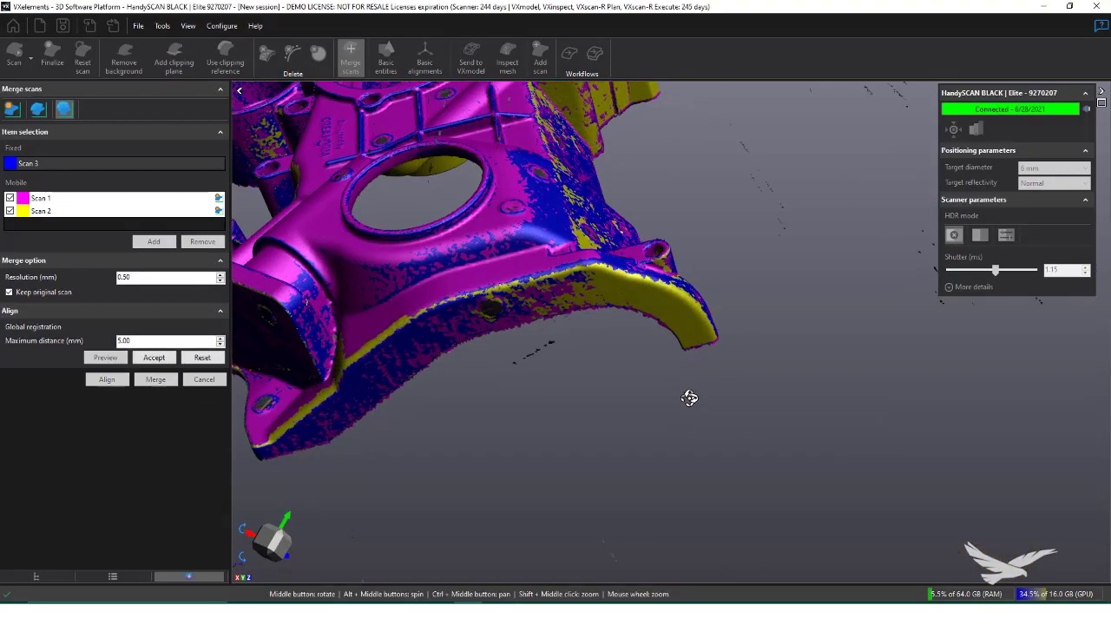
middle_drag(492, 300, 664, 179)
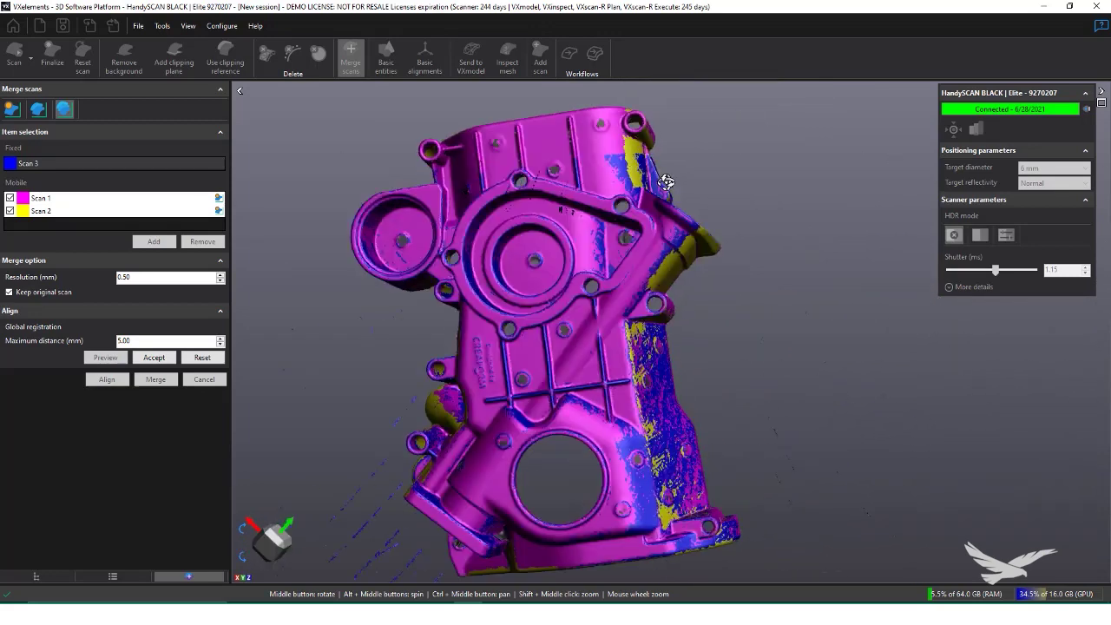
click(144, 359)
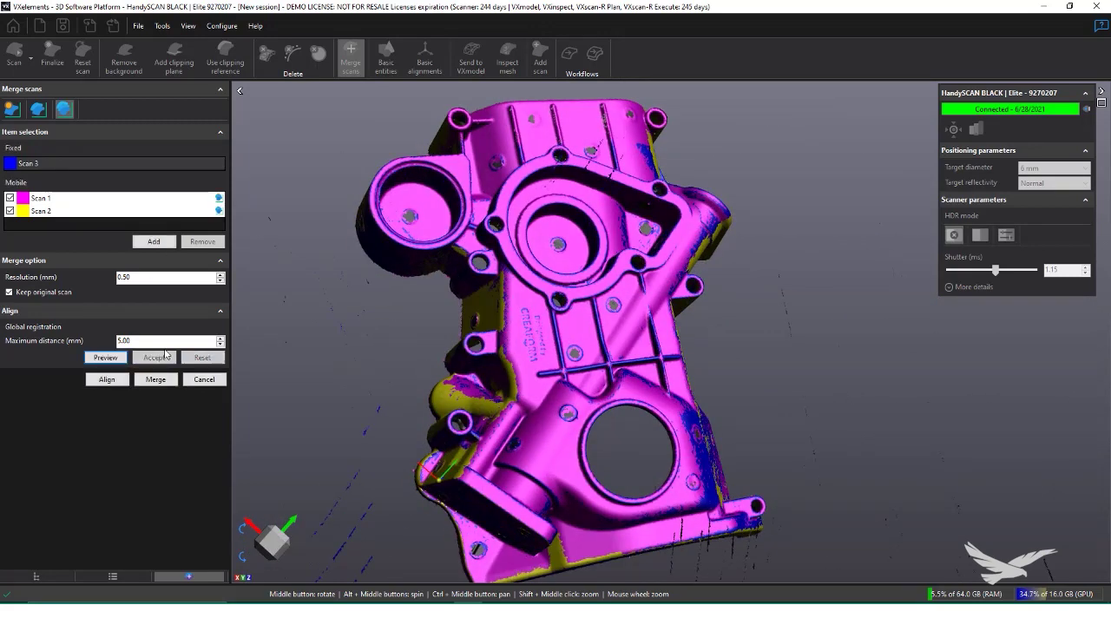
click(106, 379)
mouse_move(381, 369)
middle_down()
mouse_move(397, 355)
mouse_move(396, 378)
middle_up()
Step: Merge the globally registered scans into a new Scan 4 at 0.30 mm resolution and hide Scan 1
click(350, 61)
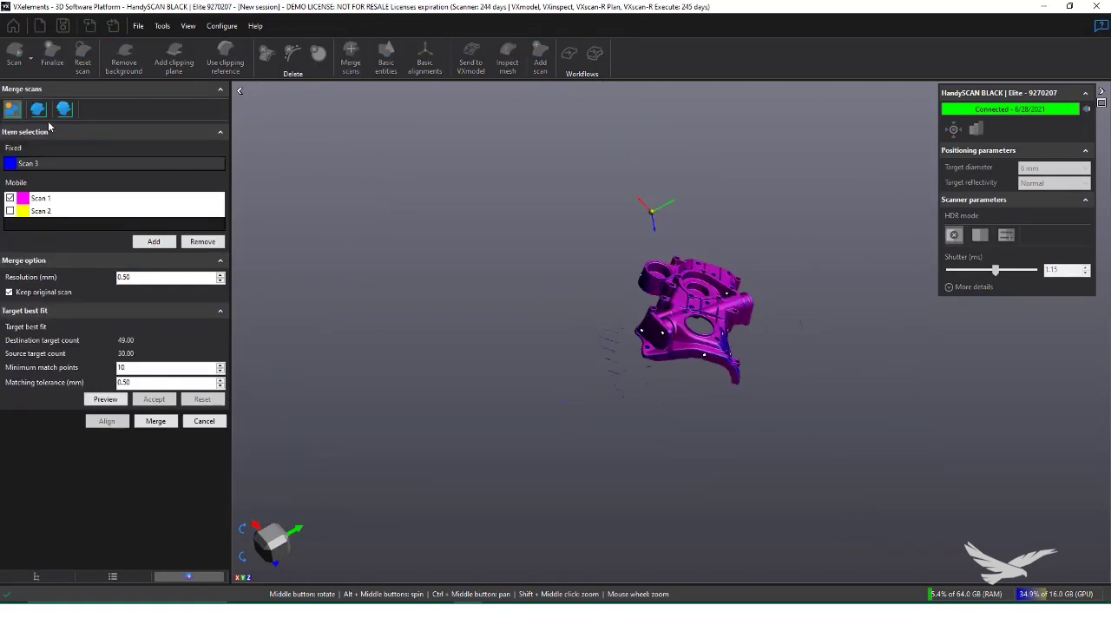
click(65, 111)
scroll(701, 398, up, 10)
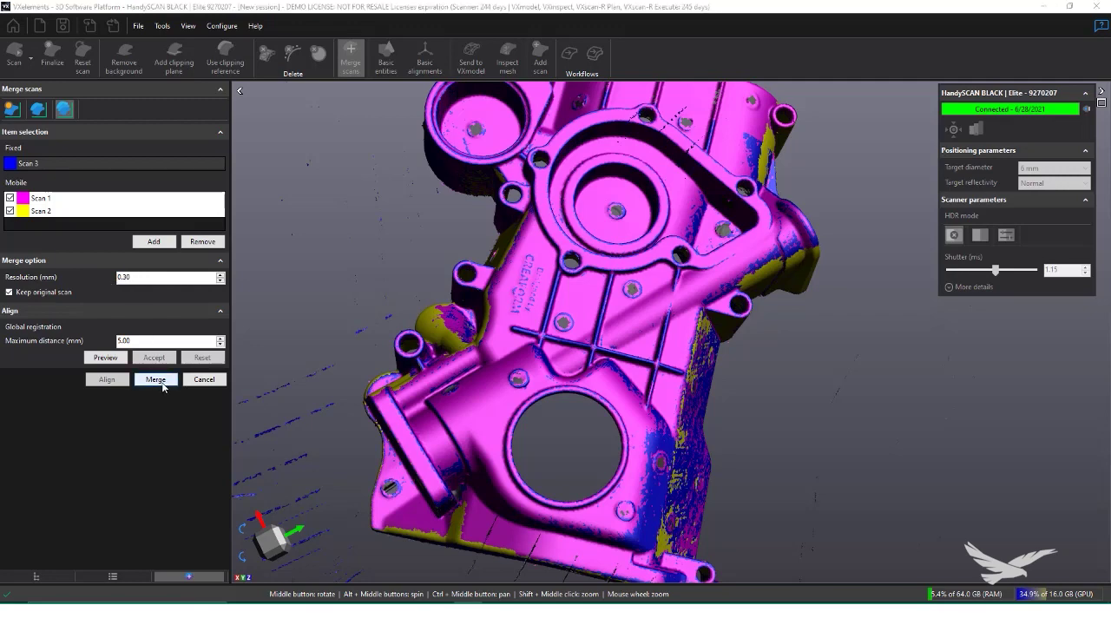
click(161, 383)
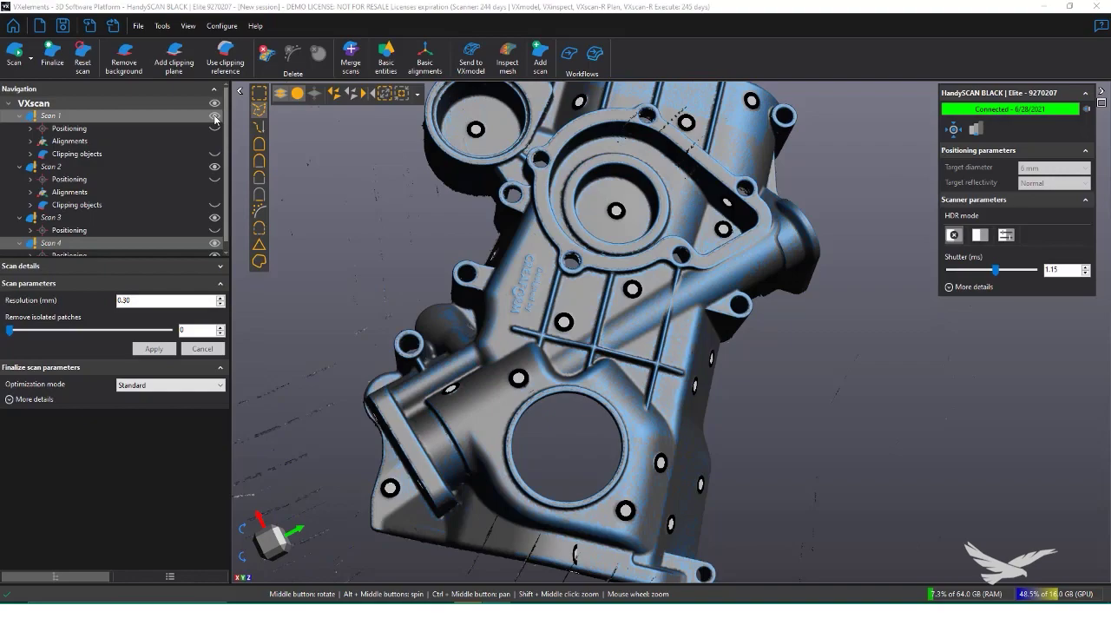
click(214, 116)
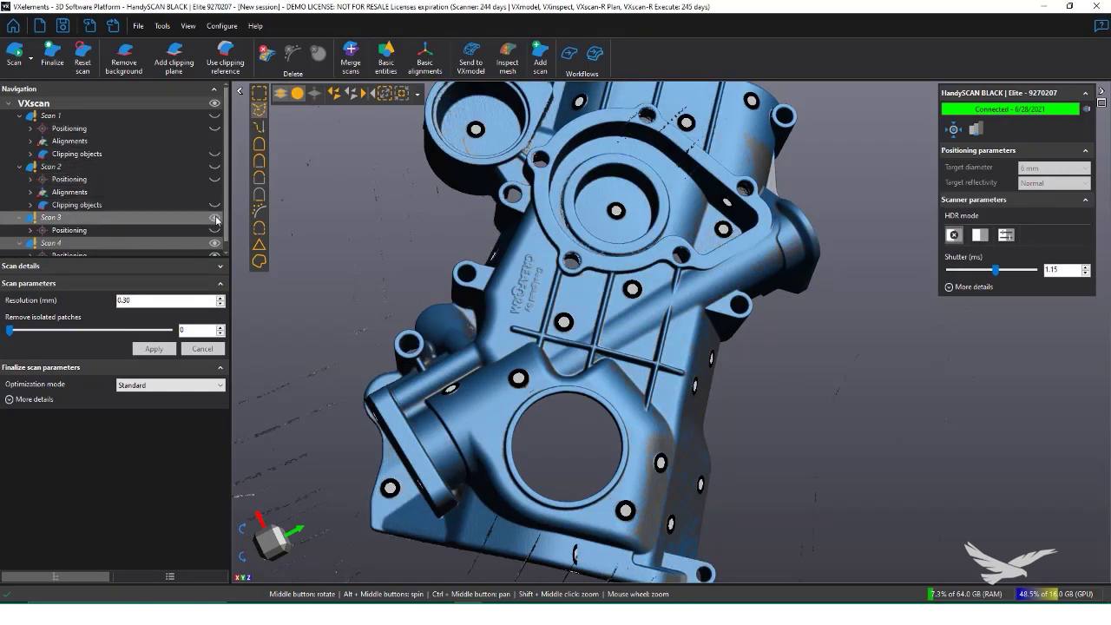
middle_drag(408, 249, 405, 458)
Step: Select Scan 4 and bring up its scan and finalize settings
scroll(135, 235, down, 1)
click(59, 250)
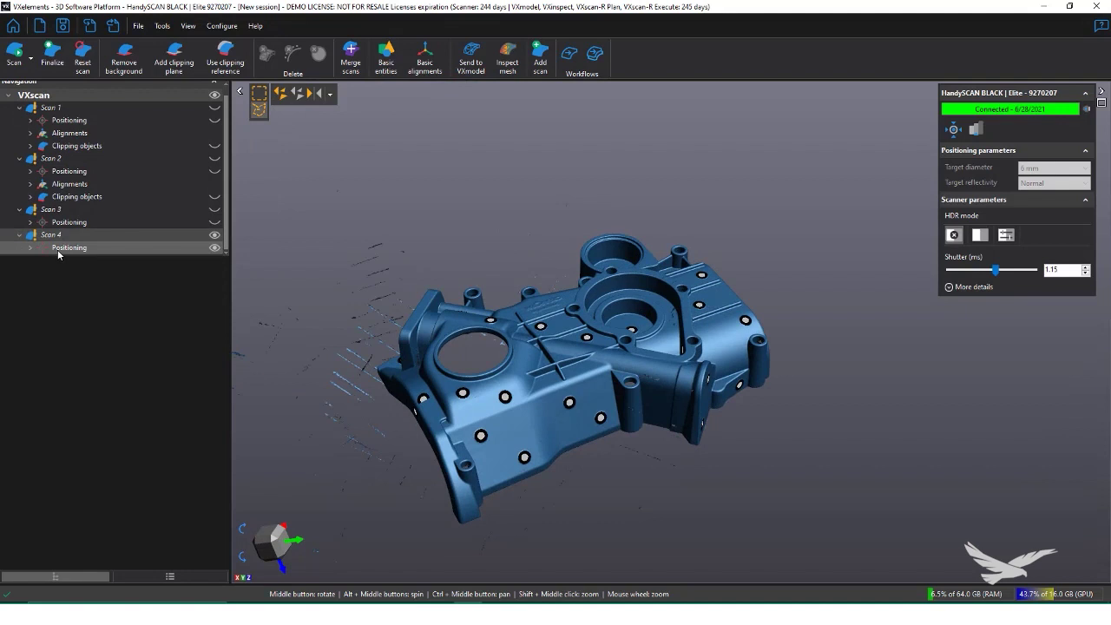
click(43, 249)
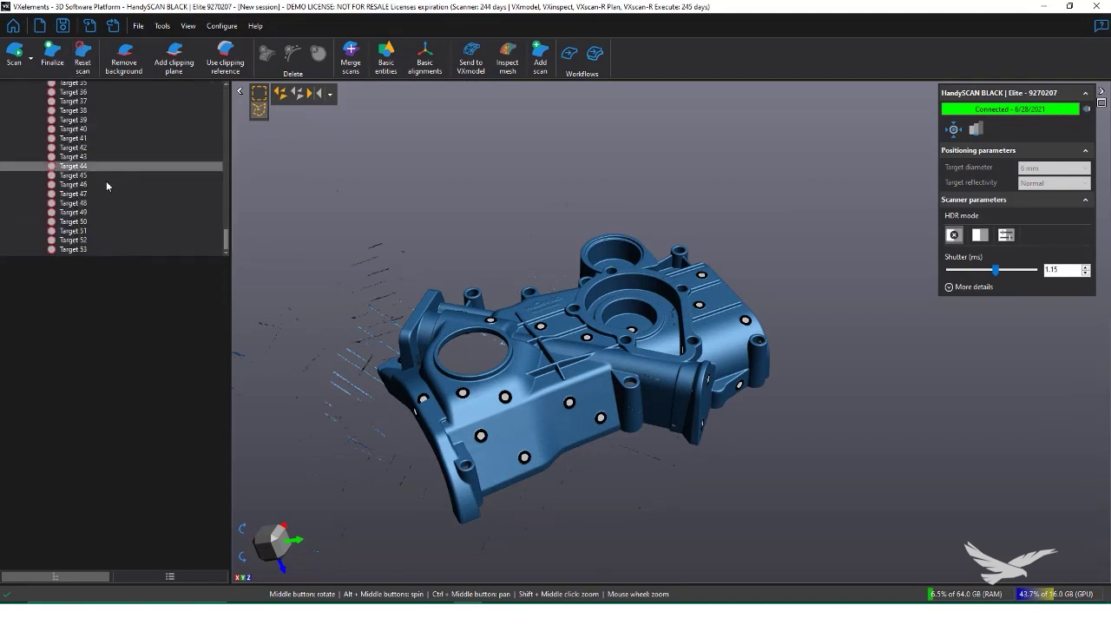
scroll(106, 185, up, 10)
scroll(646, 356, up, 3)
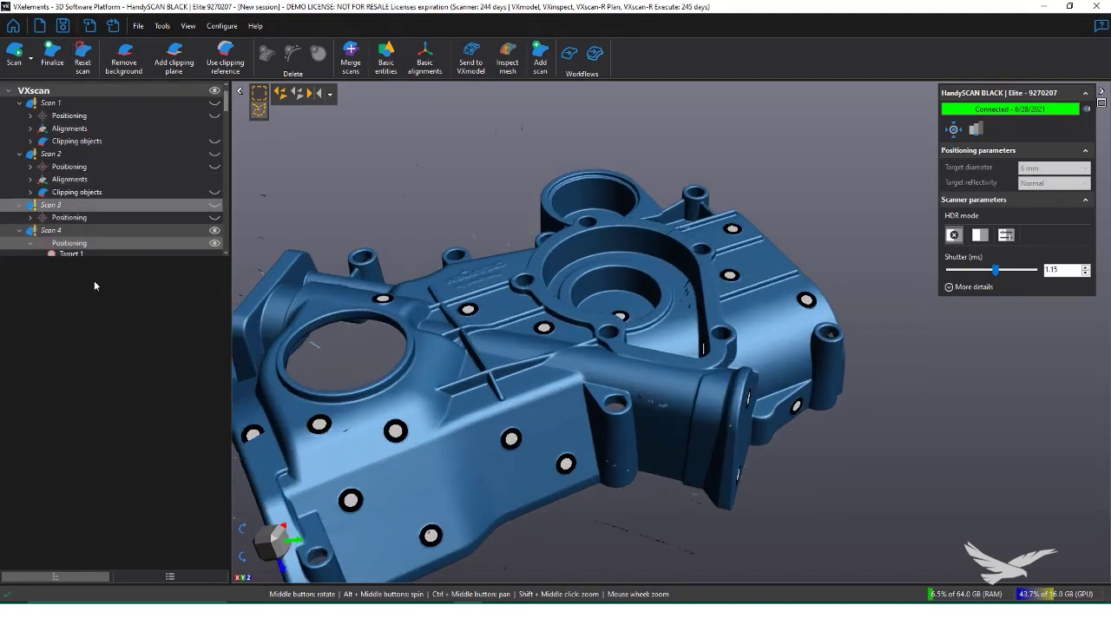
click(73, 232)
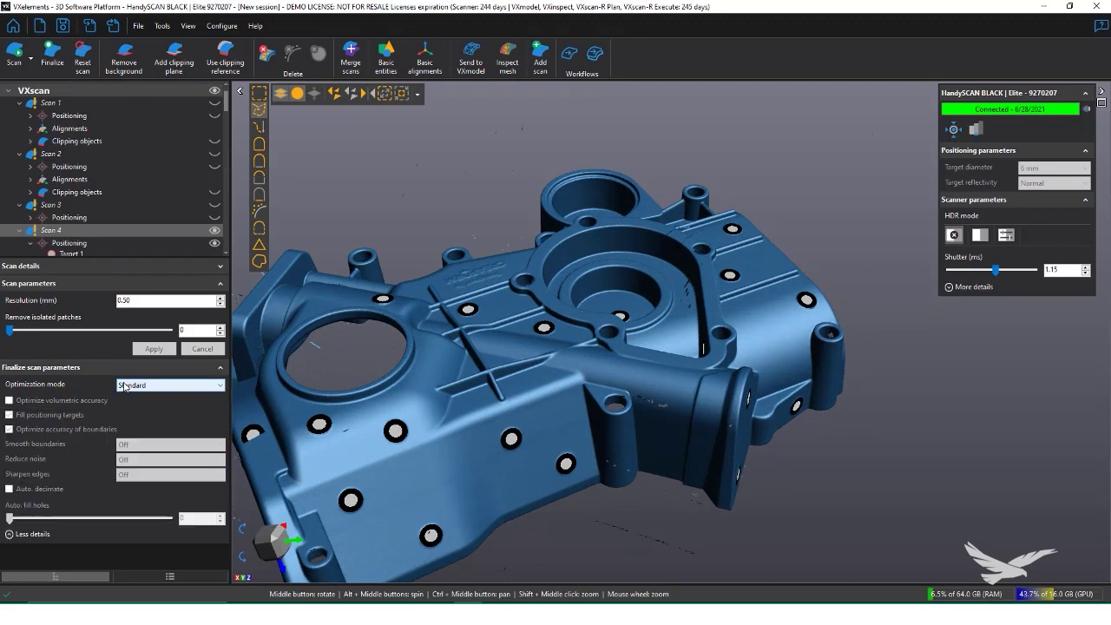
middle_drag(293, 261, 289, 429)
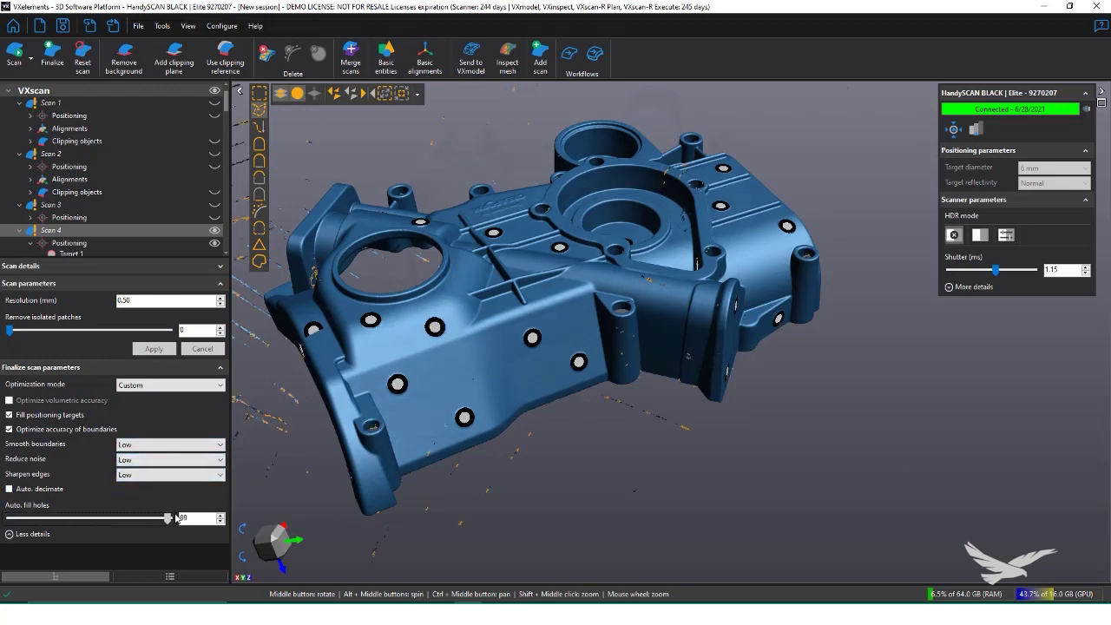
Step: Finalize Scan 4 with targets filled, Low smoothing, noise reduction and sharpening, and hole filling at 100
drag(176, 518, 179, 518)
scroll(644, 391, up, 3)
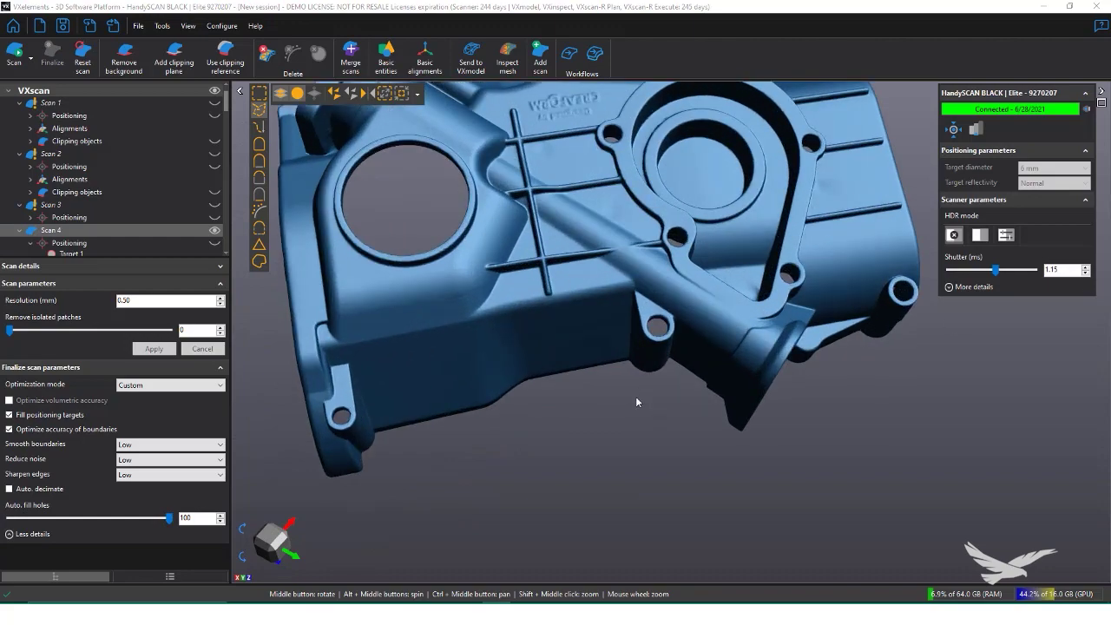
middle_drag(636, 395, 640, 355)
scroll(640, 355, down, 3)
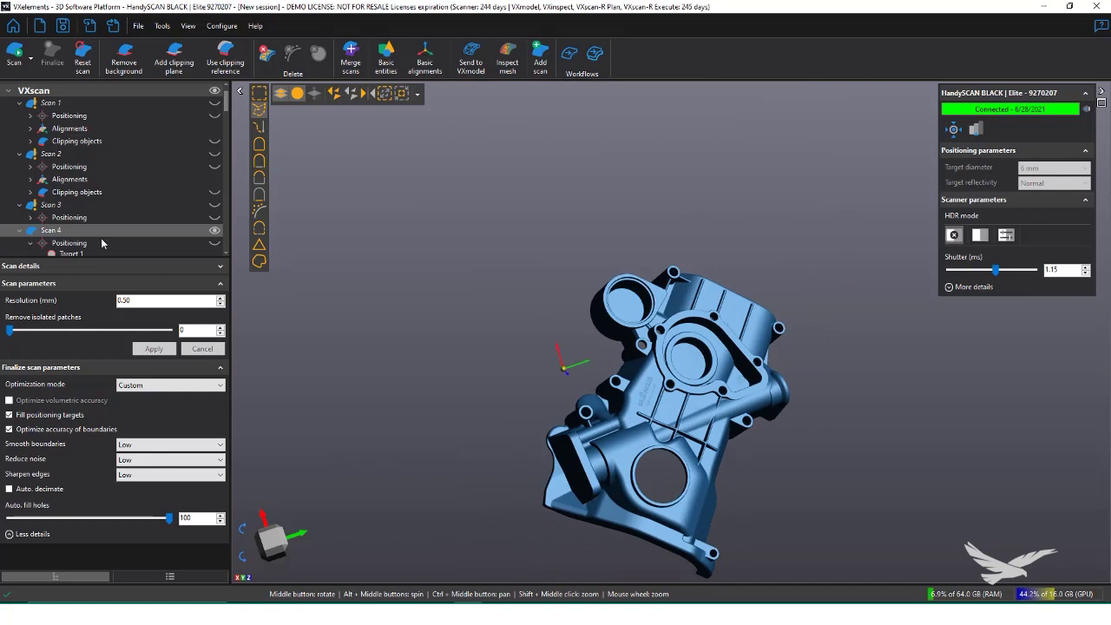
scroll(95, 235, down, 2)
scroll(95, 235, up, 2)
Step: Show Scans 1 and 2, merge them into a new Scan 5, and display only Scan 5
click(52, 102)
click(215, 116)
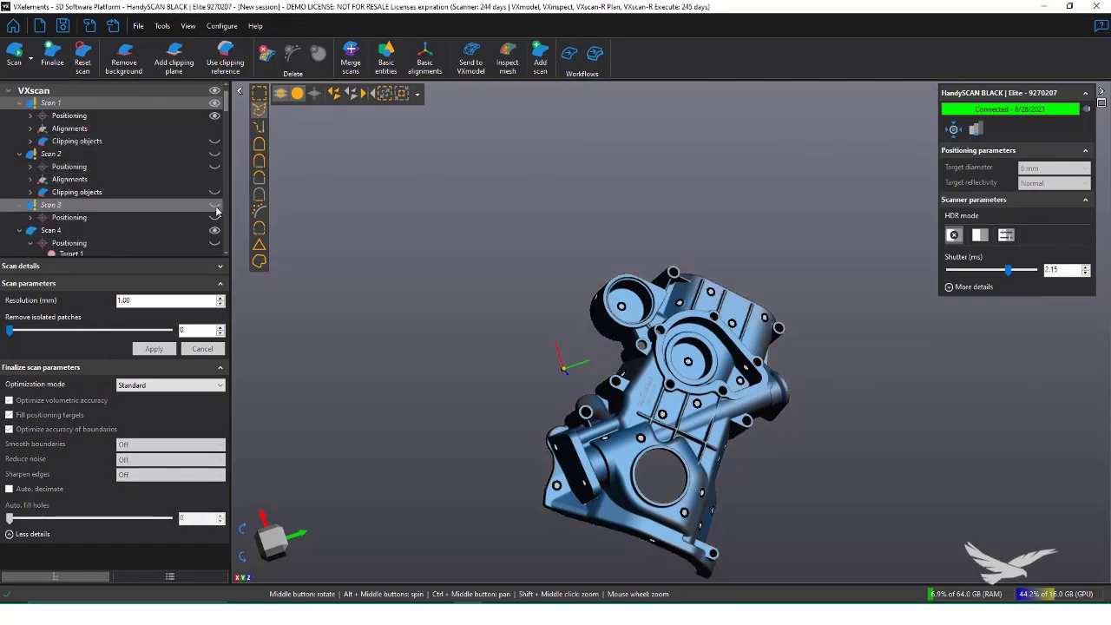
click(219, 158)
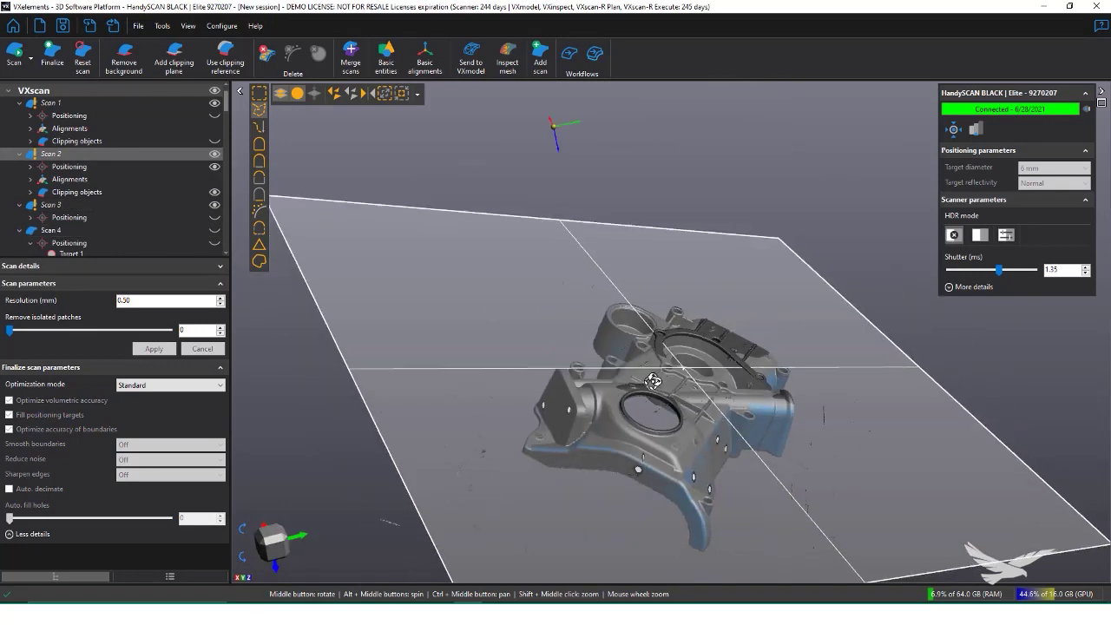
click(349, 58)
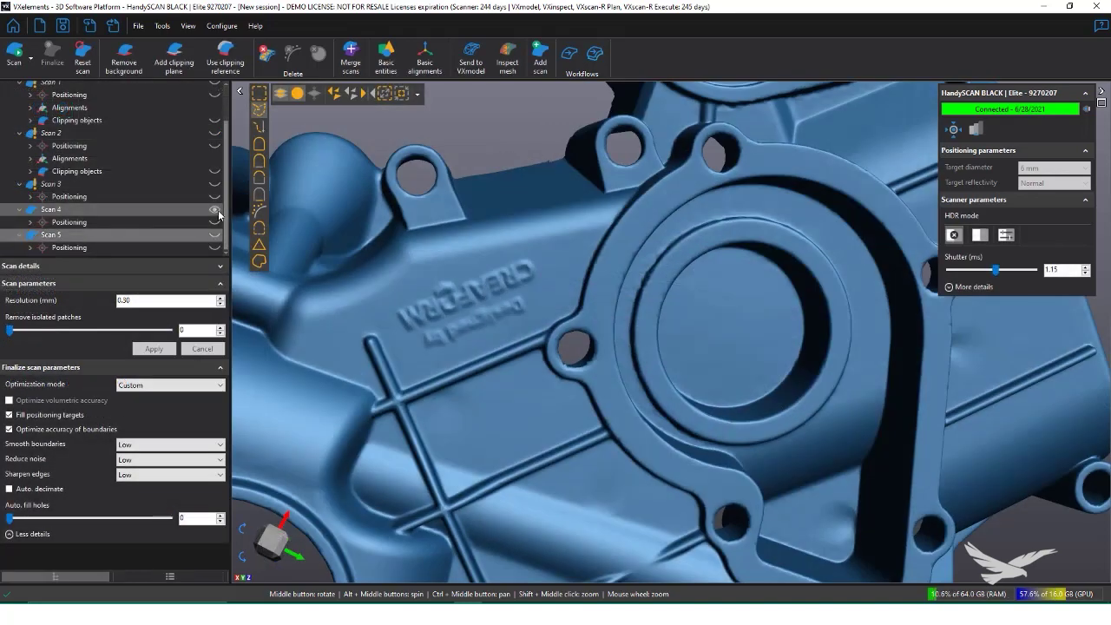
click(215, 211)
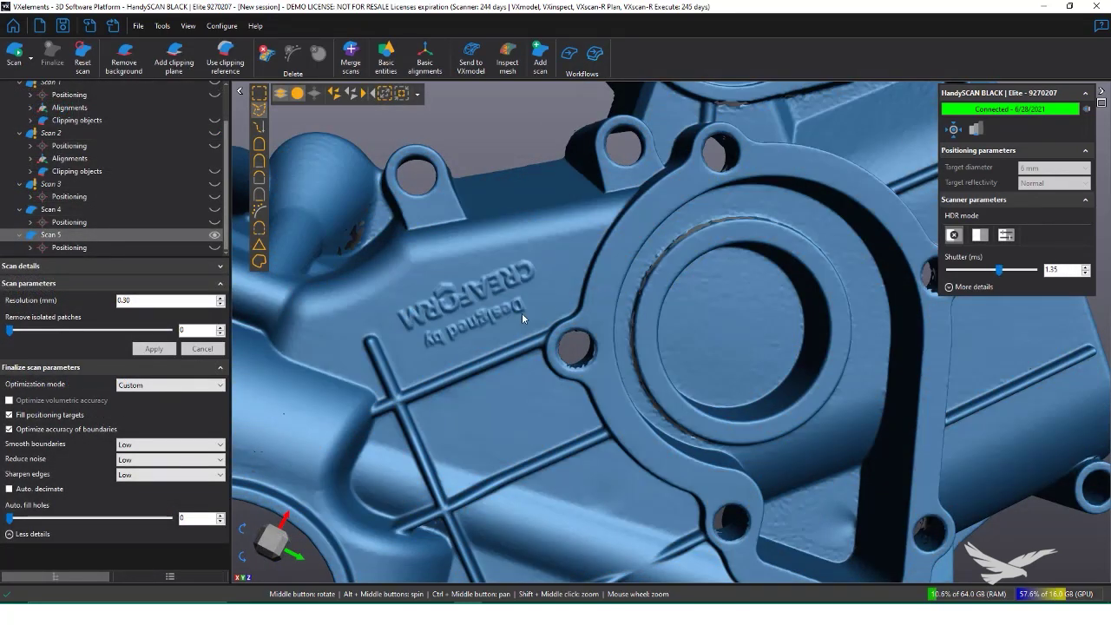
click(116, 233)
scroll(739, 322, down, 5)
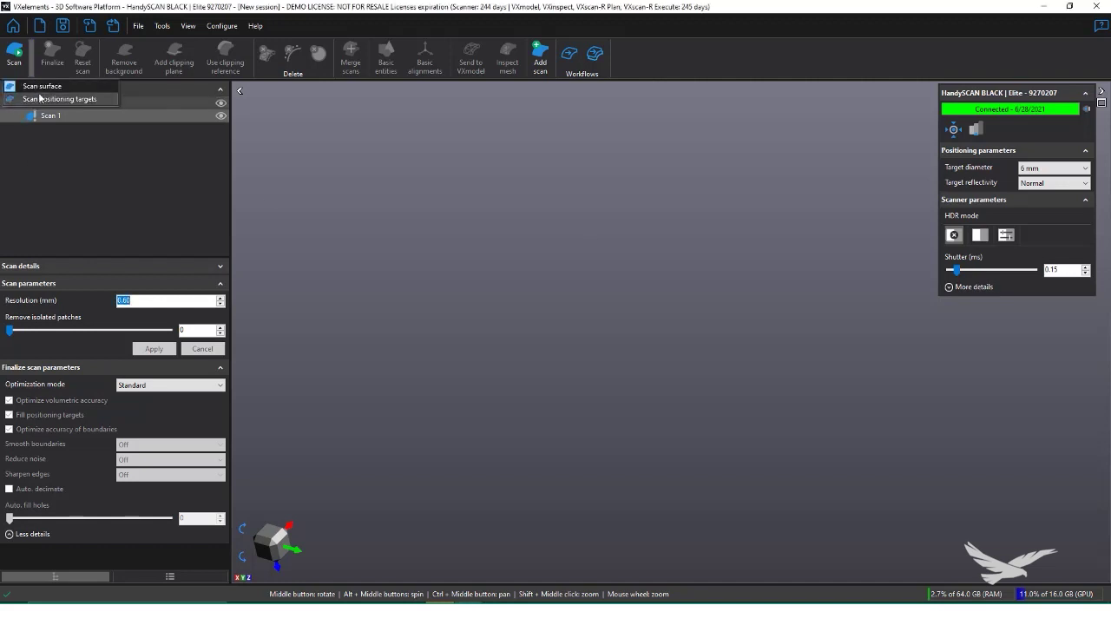
Step: Capture the positioning targets on the table plate as Scan 1
click(15, 54)
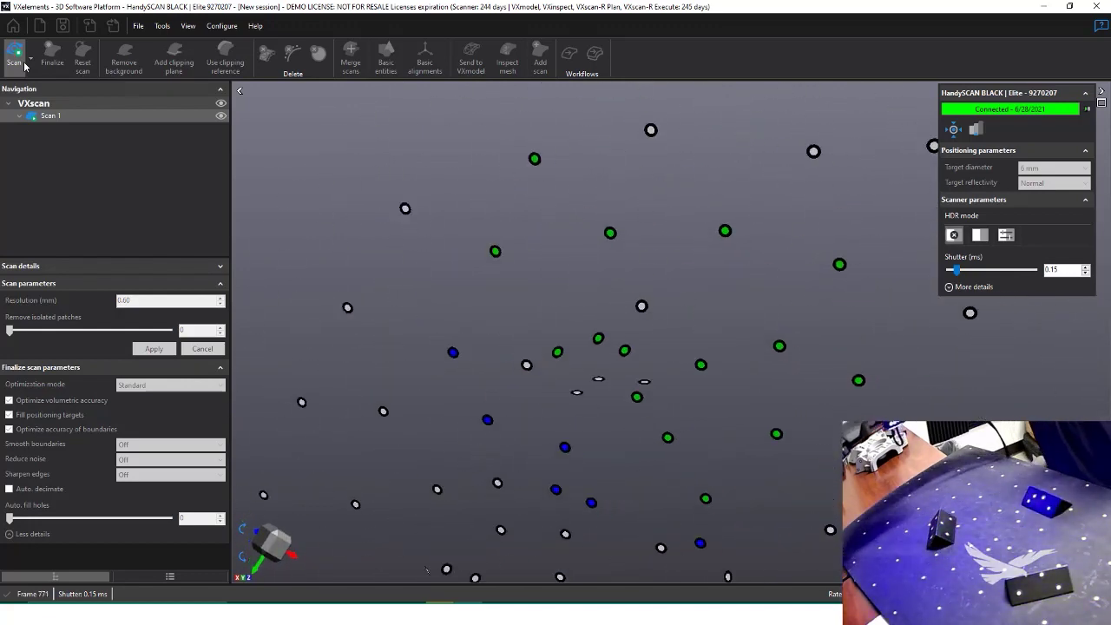
click(25, 66)
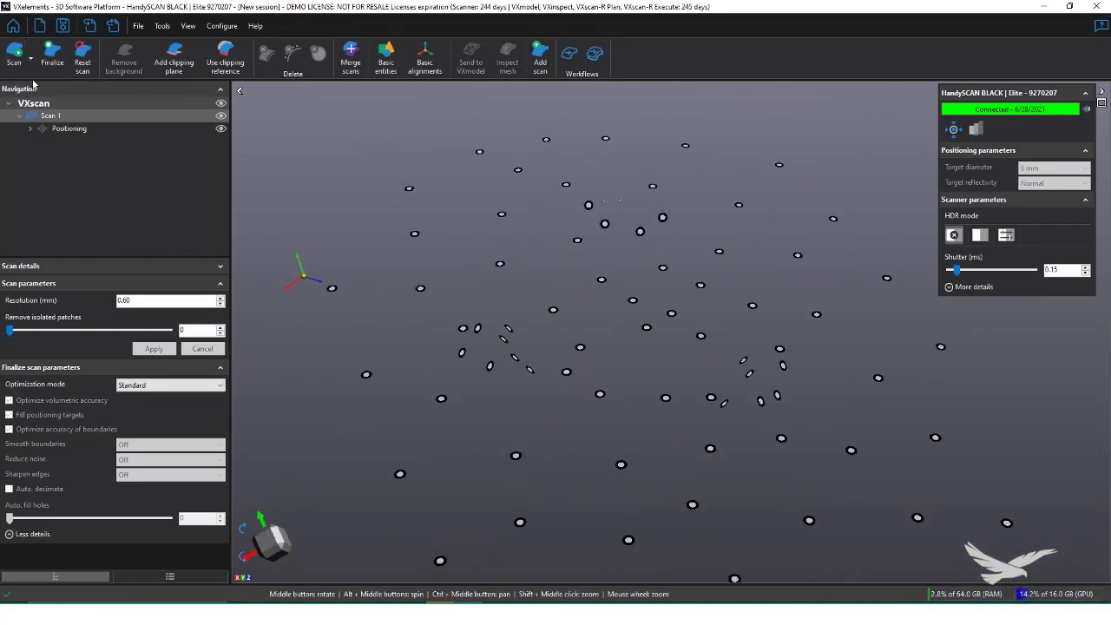
Step: Review the captured targets, then scan the part's surface, copying the positioning targets to the new scan
click(32, 128)
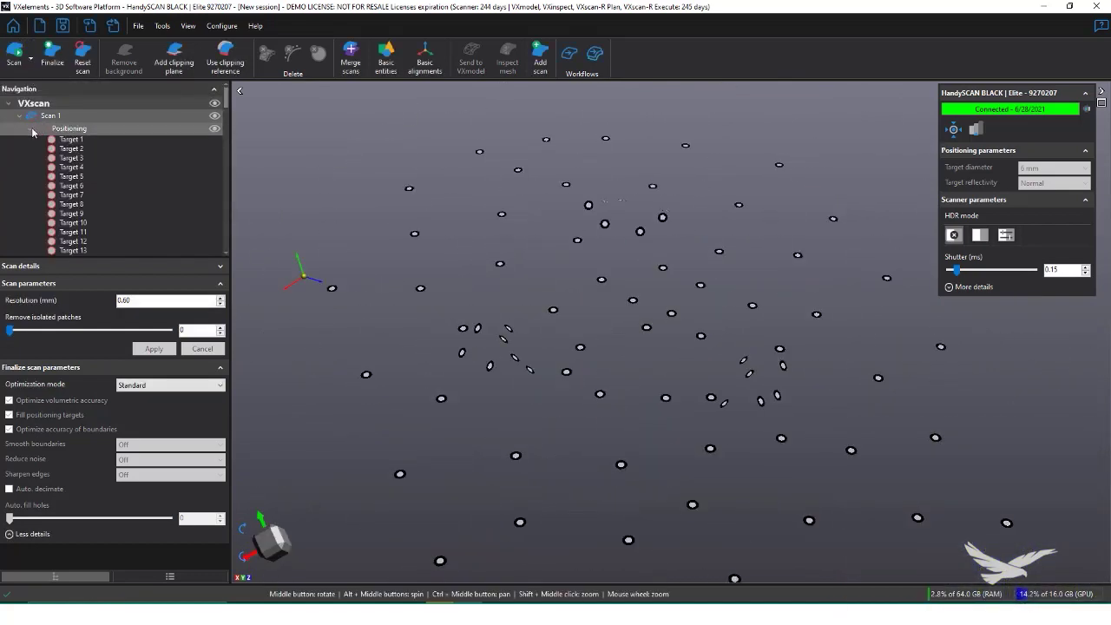
click(32, 128)
click(14, 56)
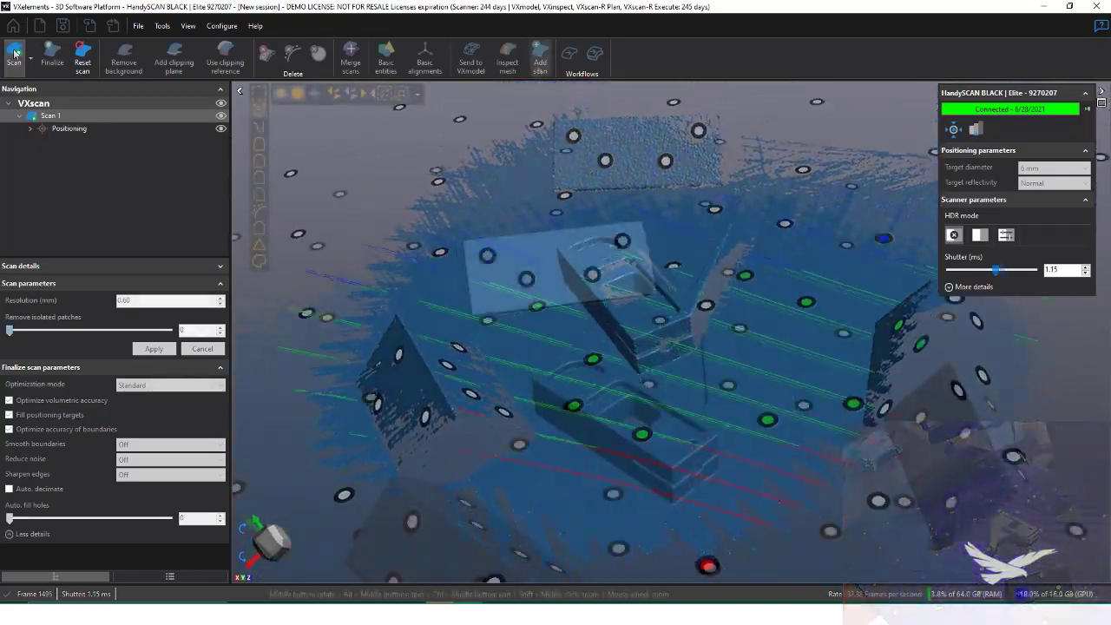
click(539, 62)
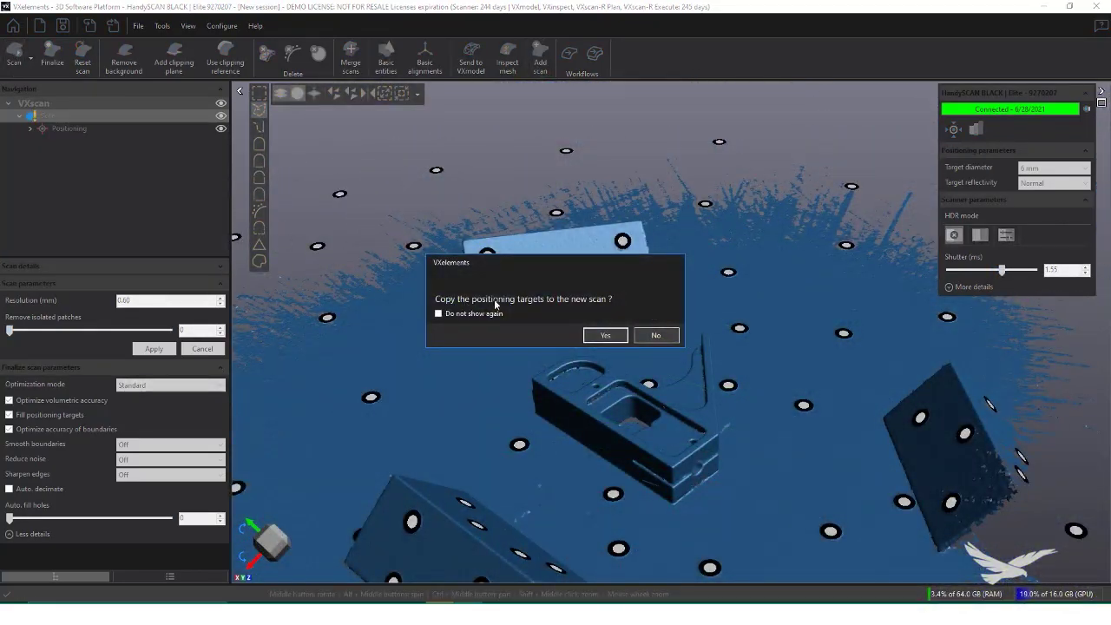
click(606, 335)
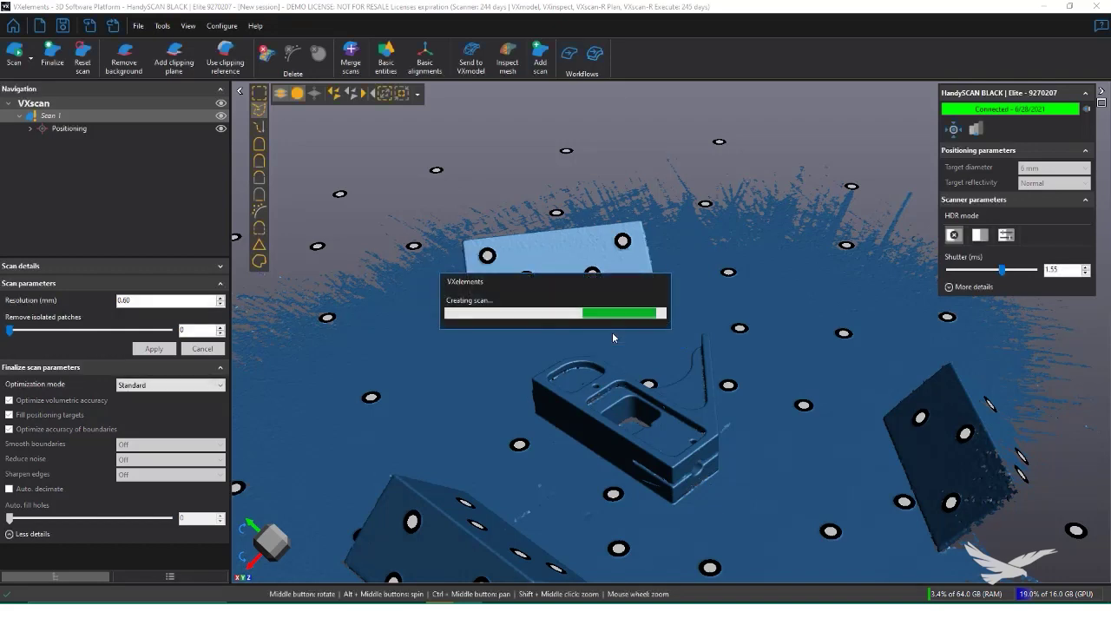
Step: Hide Scan 1 and capture another surface scan of the part
click(222, 116)
middle_drag(638, 397, 616, 411)
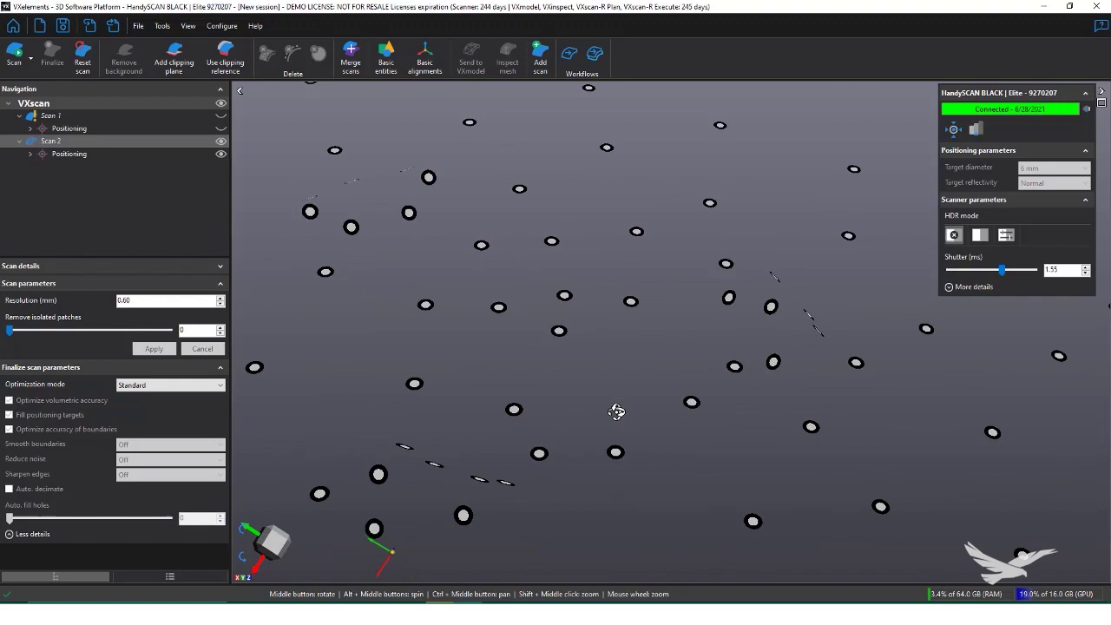
click(12, 52)
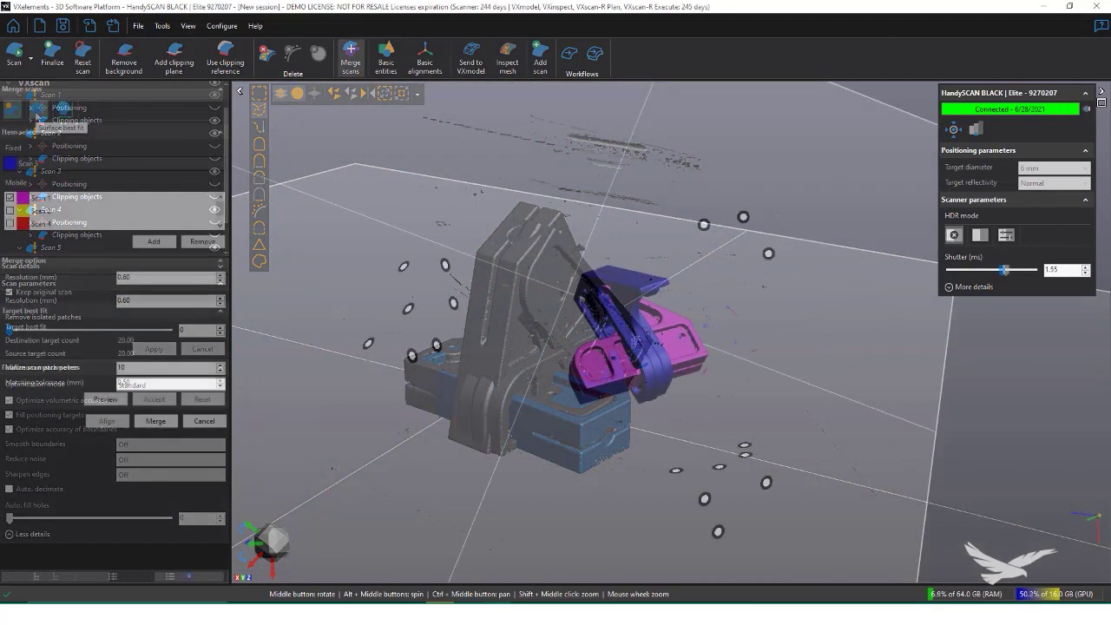
Step: Manually pre-align the magenta mobile scan onto fixed Scan 3 using three corresponding point pairs
click(37, 111)
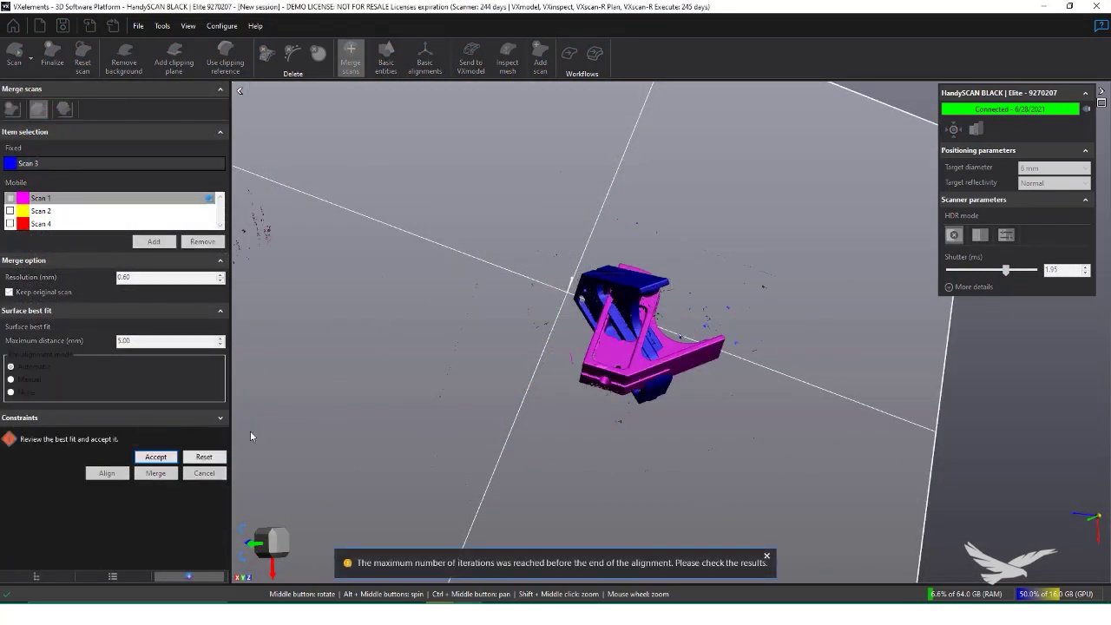
click(10, 379)
middle_drag(826, 284, 865, 270)
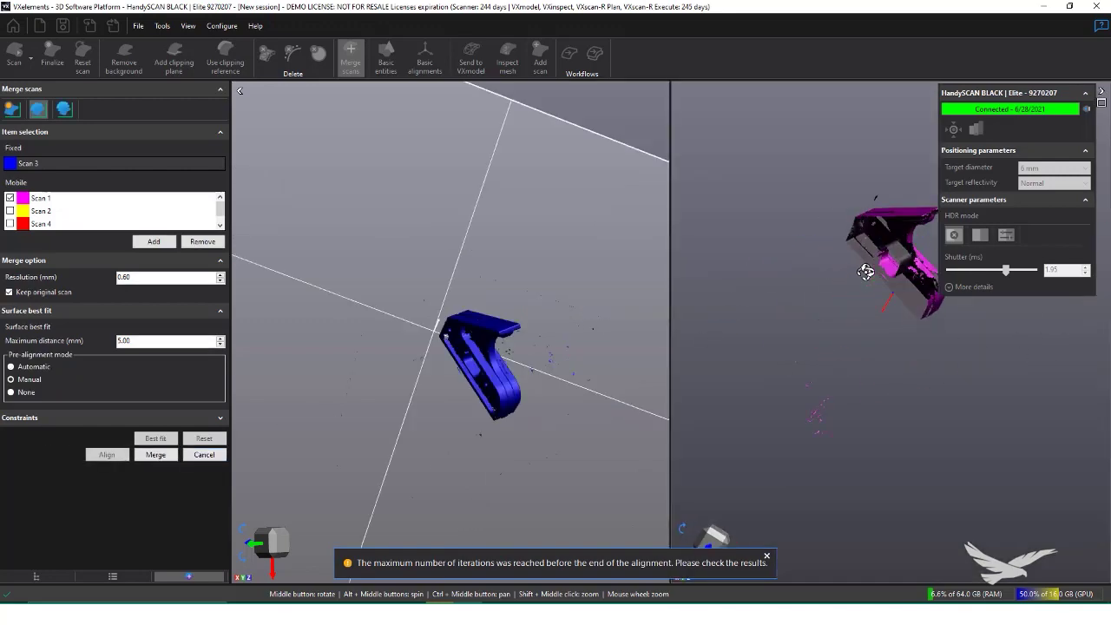
mouse_move(469, 347)
middle_down()
mouse_move(504, 307)
mouse_move(486, 348)
middle_up()
middle_drag(781, 286, 749, 316)
scroll(908, 204, up, 5)
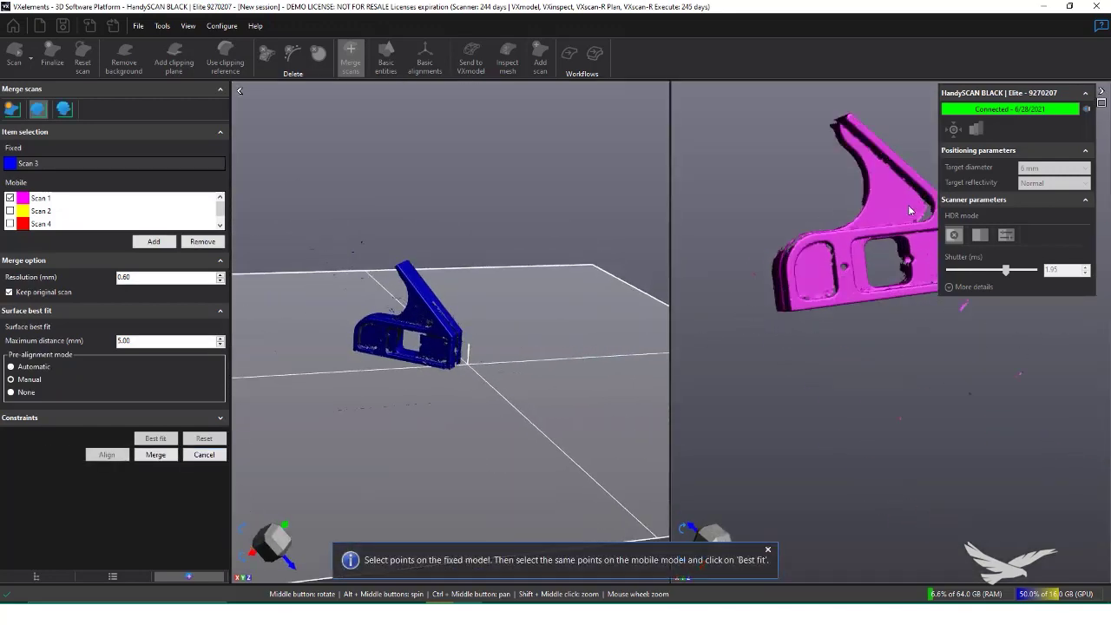
scroll(356, 300, up, 5)
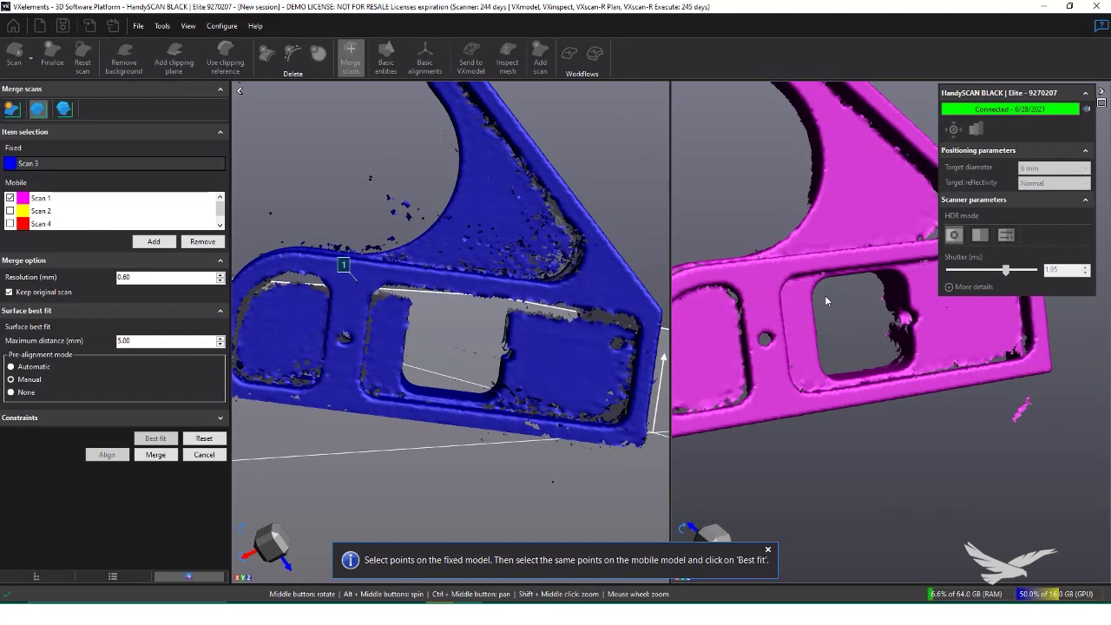
click(764, 285)
click(843, 180)
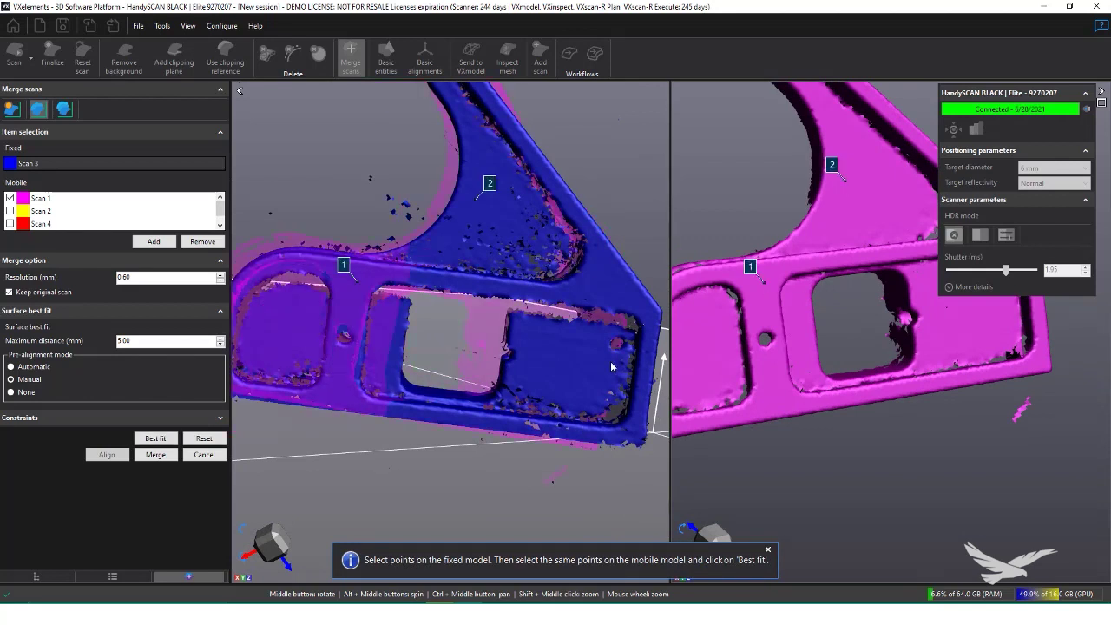
click(610, 361)
click(894, 313)
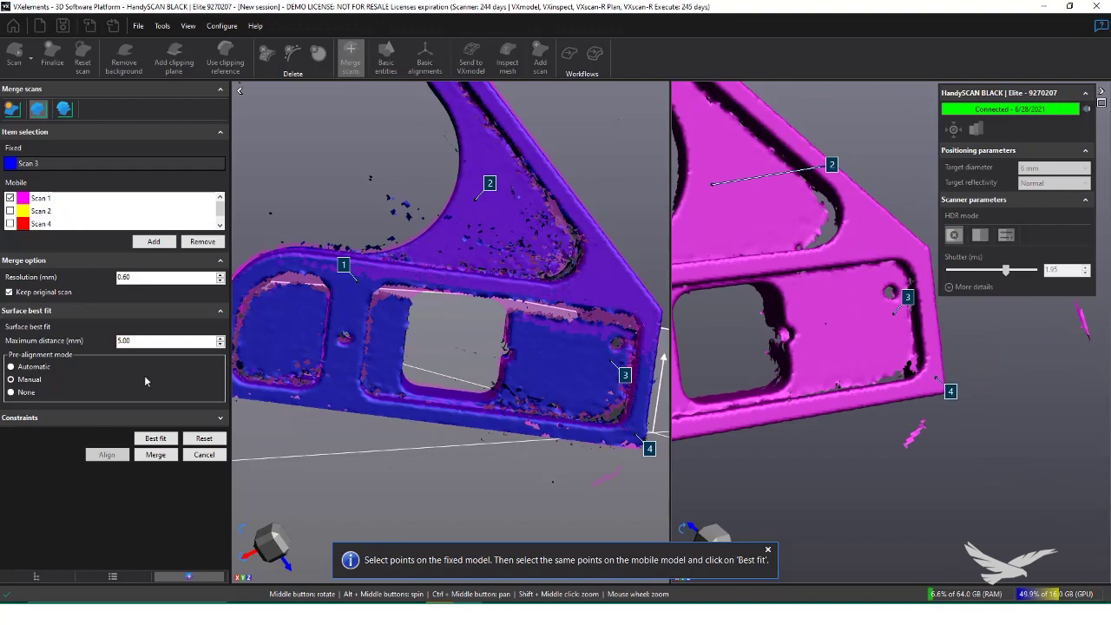
click(170, 440)
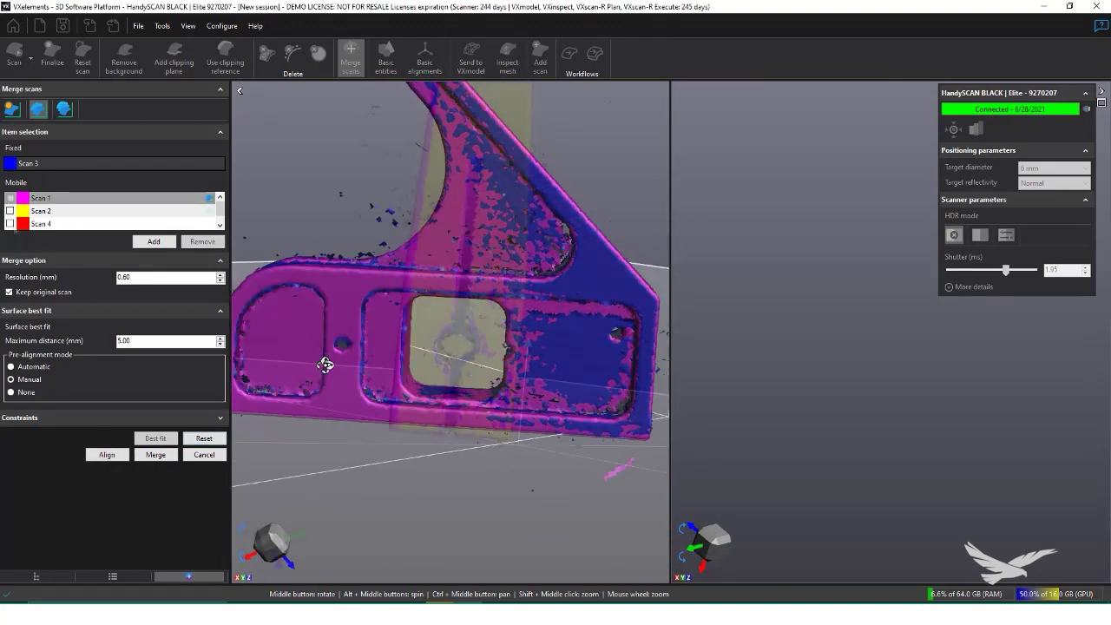
Step: Best-fit Scan 4 onto fixed Scan 3 with automatic pre-alignment, then select global registration
middle_drag(771, 367, 707, 272)
click(18, 369)
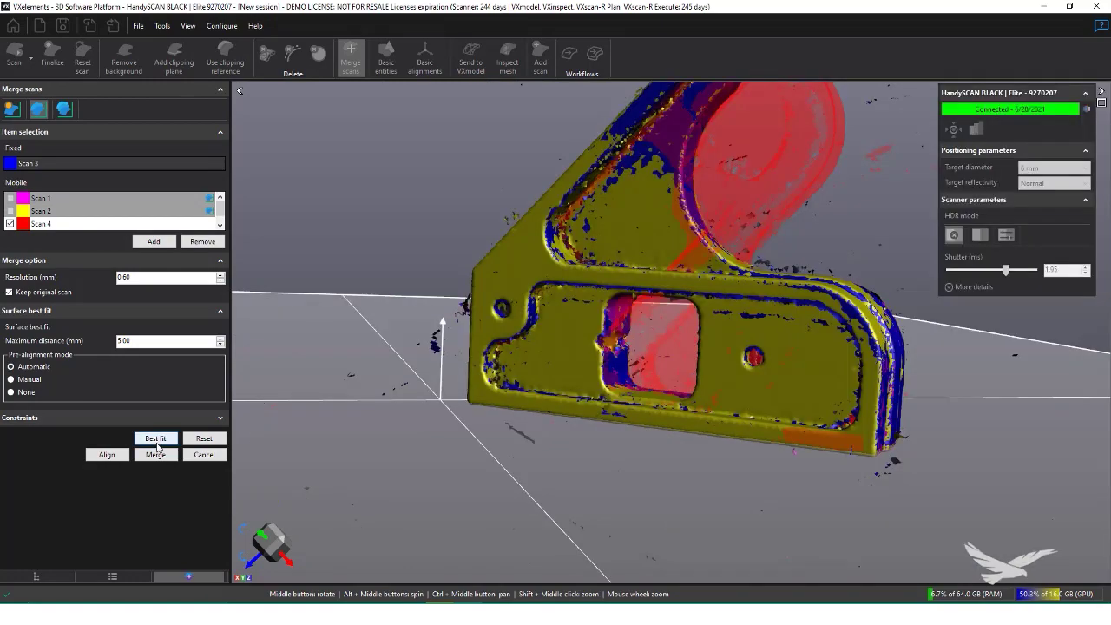
click(156, 441)
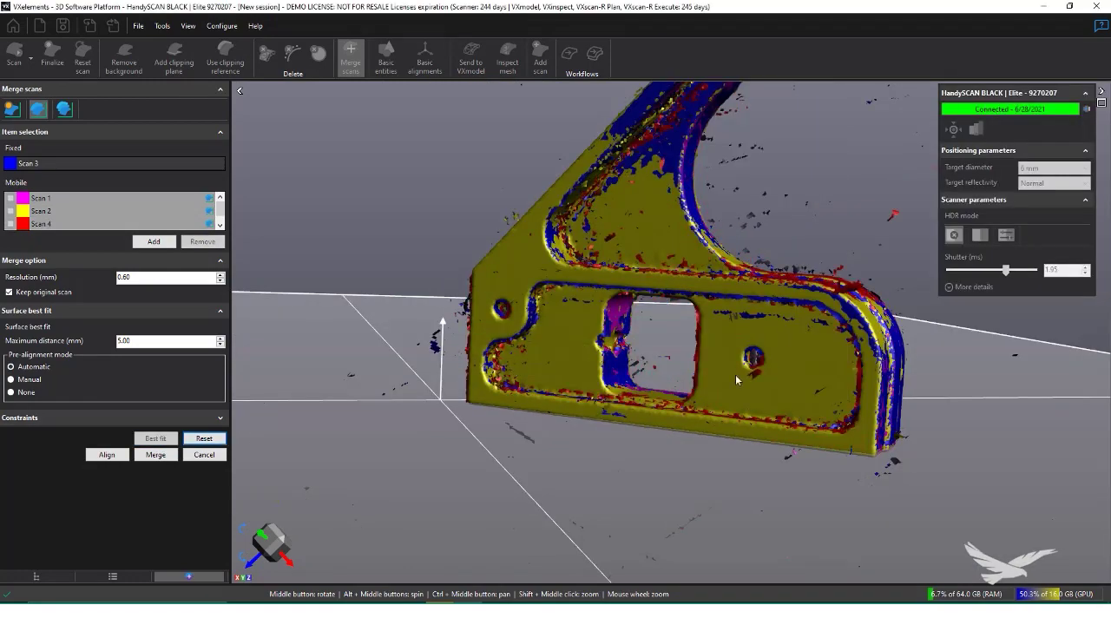
click(107, 454)
Step: Preview and accept the global registration, merging the scans into Scan 6 at 0.40 mm
click(105, 357)
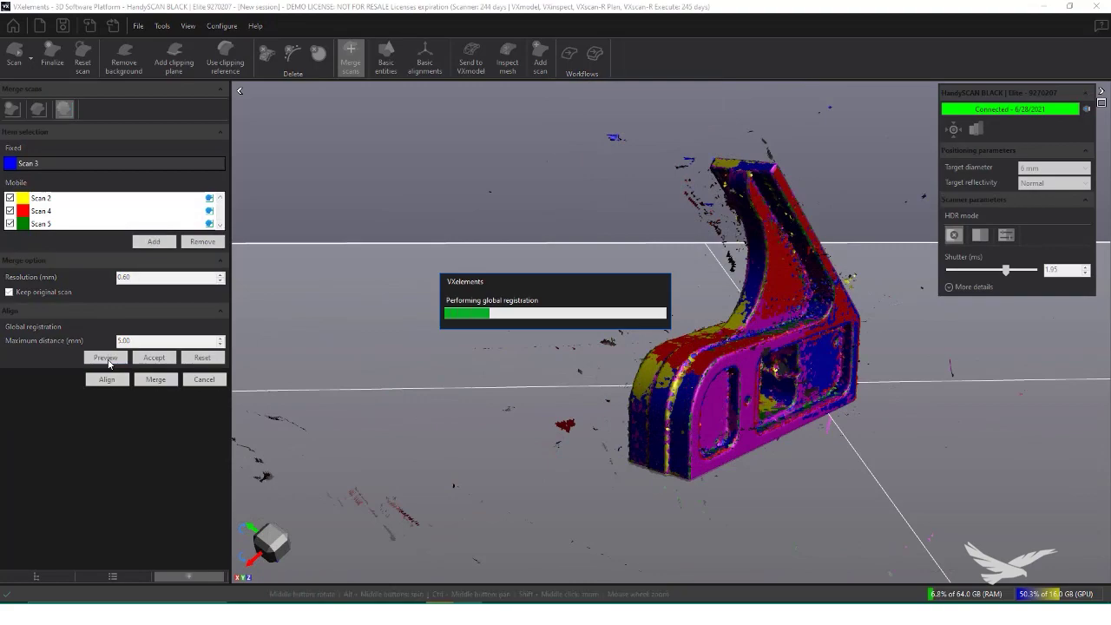
middle_drag(715, 344, 297, 363)
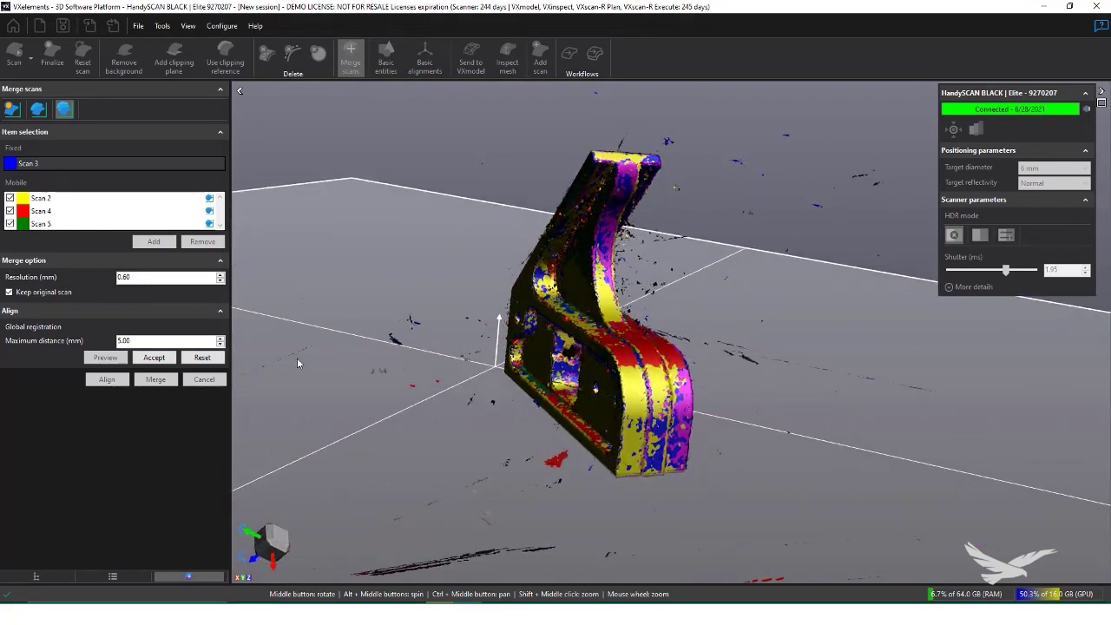
click(108, 379)
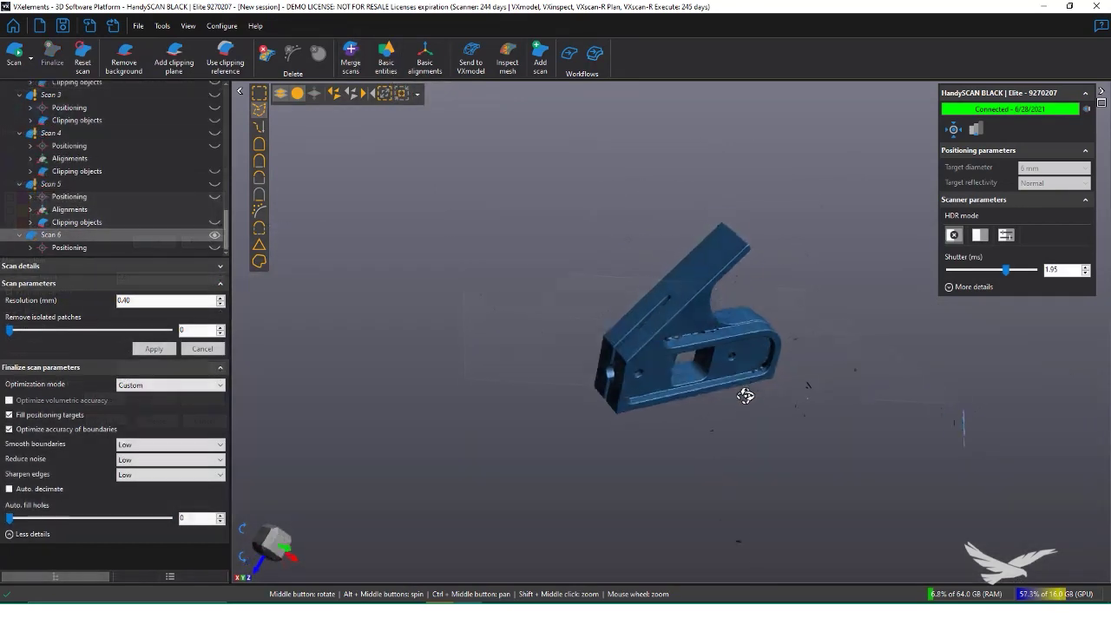
middle_drag(744, 392, 495, 382)
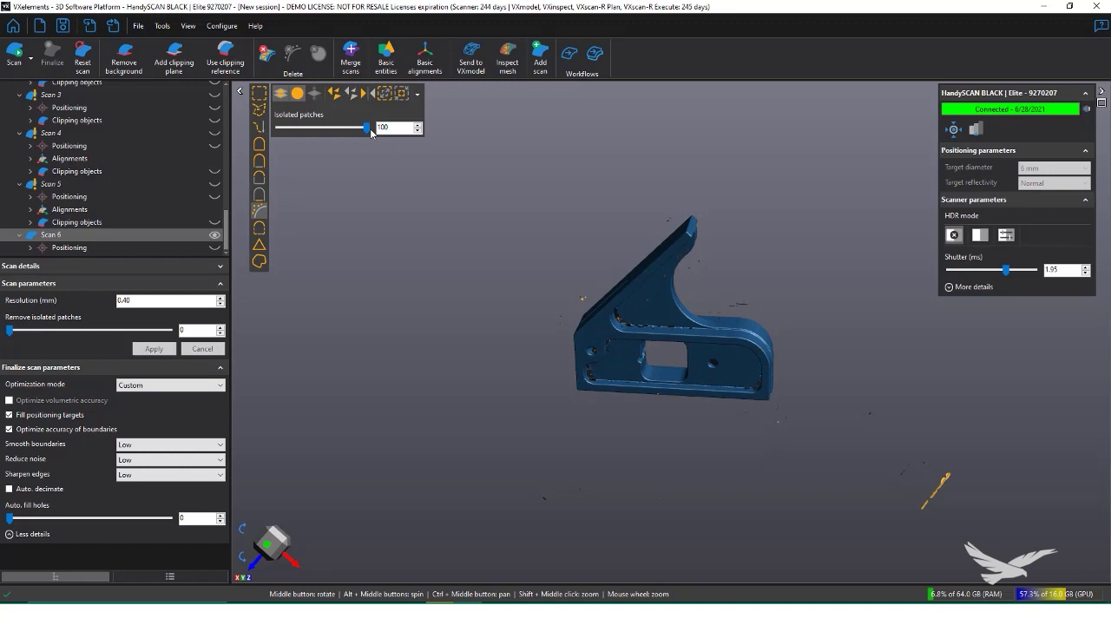
Step: Delete the stray isolated patches, then fit Plane 1 to a flat face of the part
click(372, 132)
middle_drag(759, 429, 539, 424)
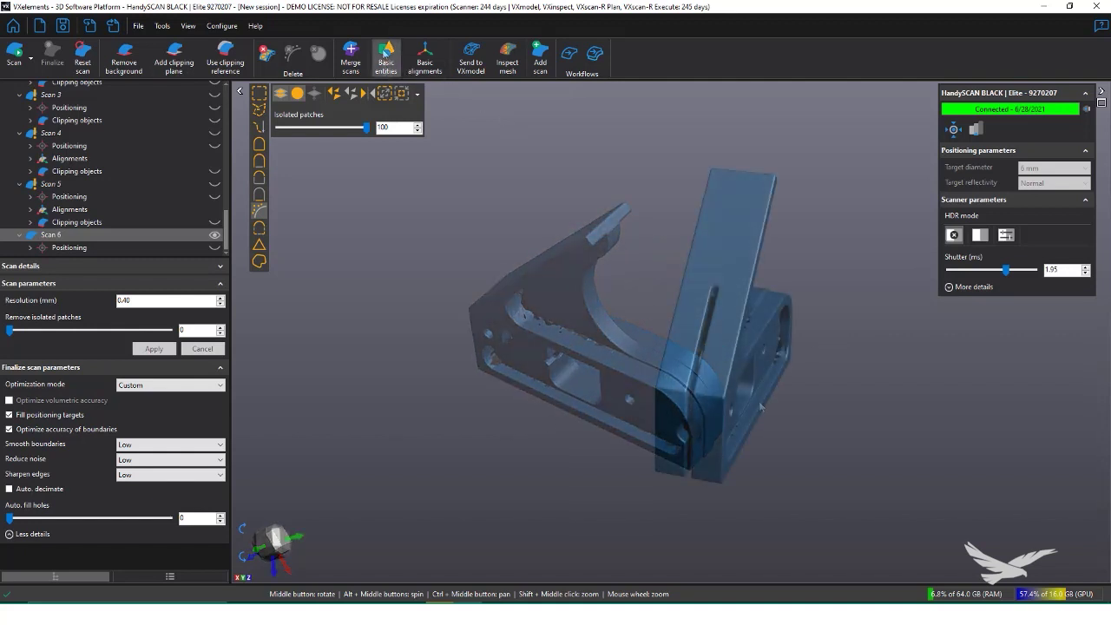
click(385, 57)
click(401, 104)
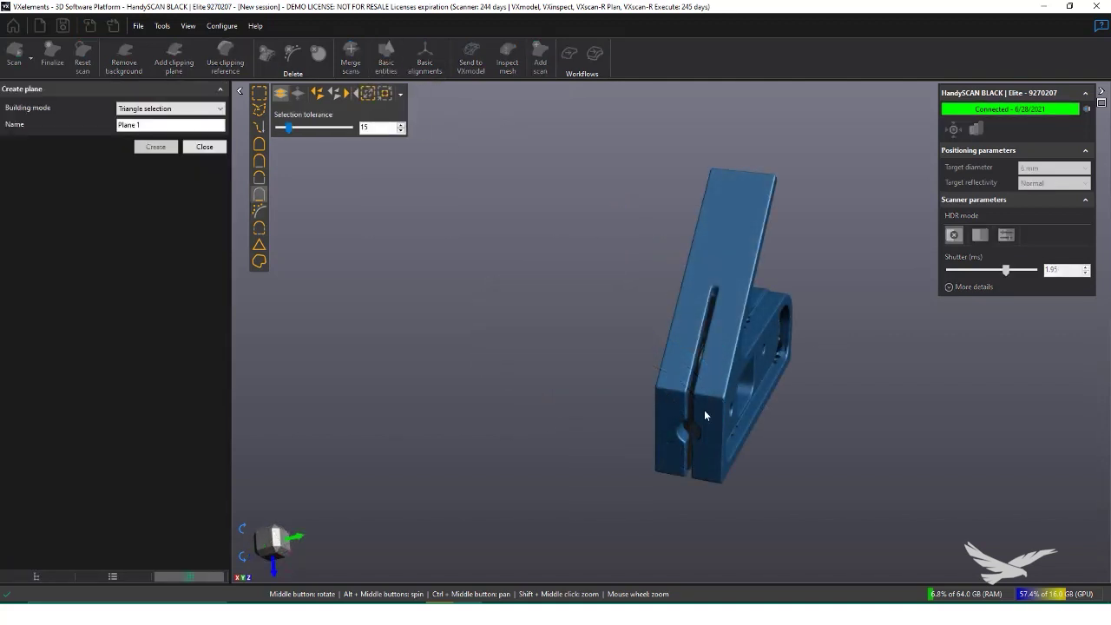
middle_drag(630, 395, 670, 330)
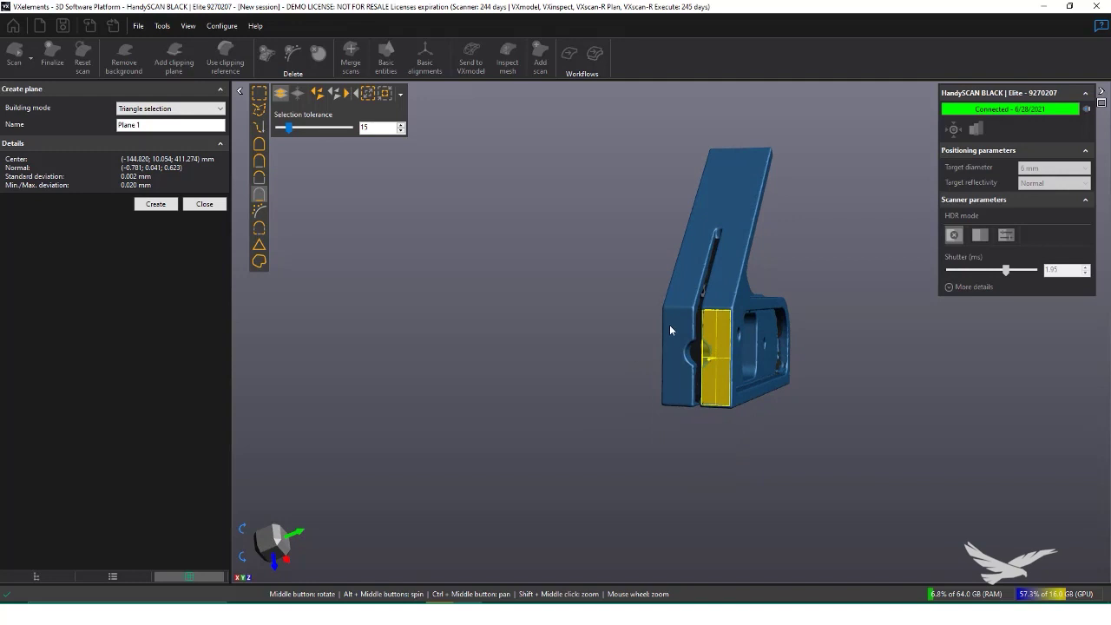
click(157, 204)
Step: Fit Plane 2 to another flat face of the part and close the plane tool
mouse_move(406, 265)
middle_down()
mouse_move(515, 303)
mouse_move(416, 270)
middle_up()
click(515, 303)
click(160, 205)
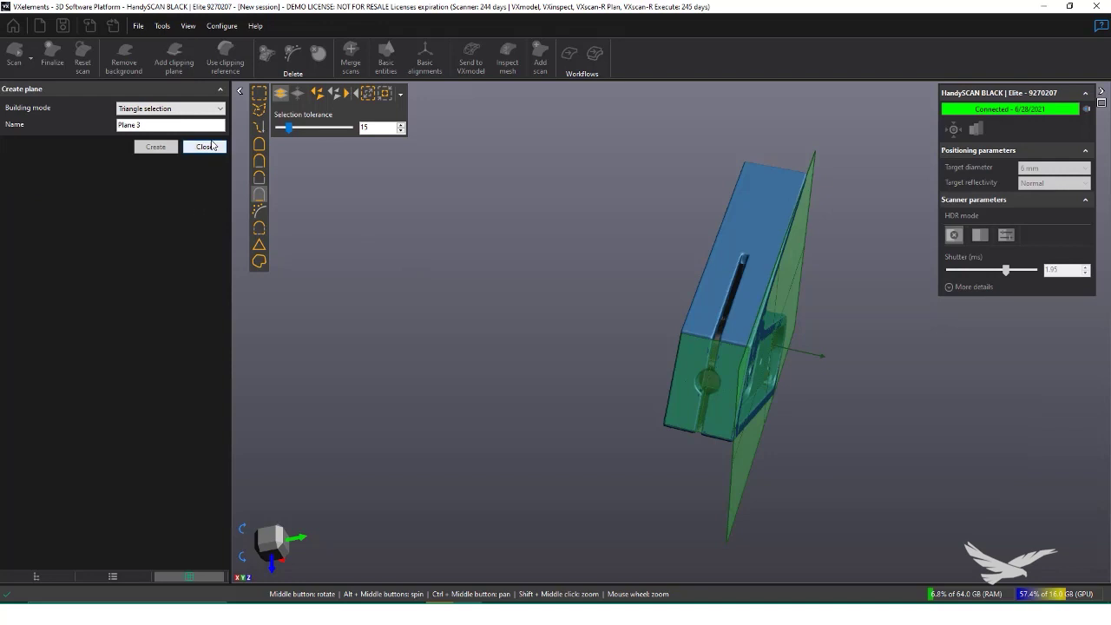
click(205, 146)
click(385, 63)
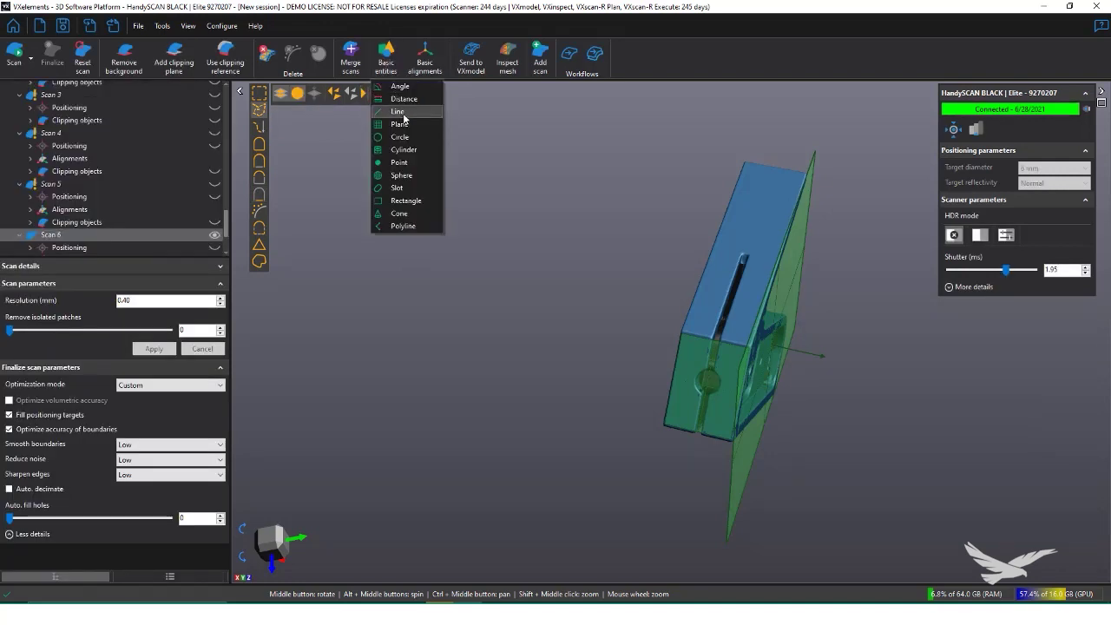
Step: Create Line 1 at the intersection of Plane 1 and Plane 2
click(403, 112)
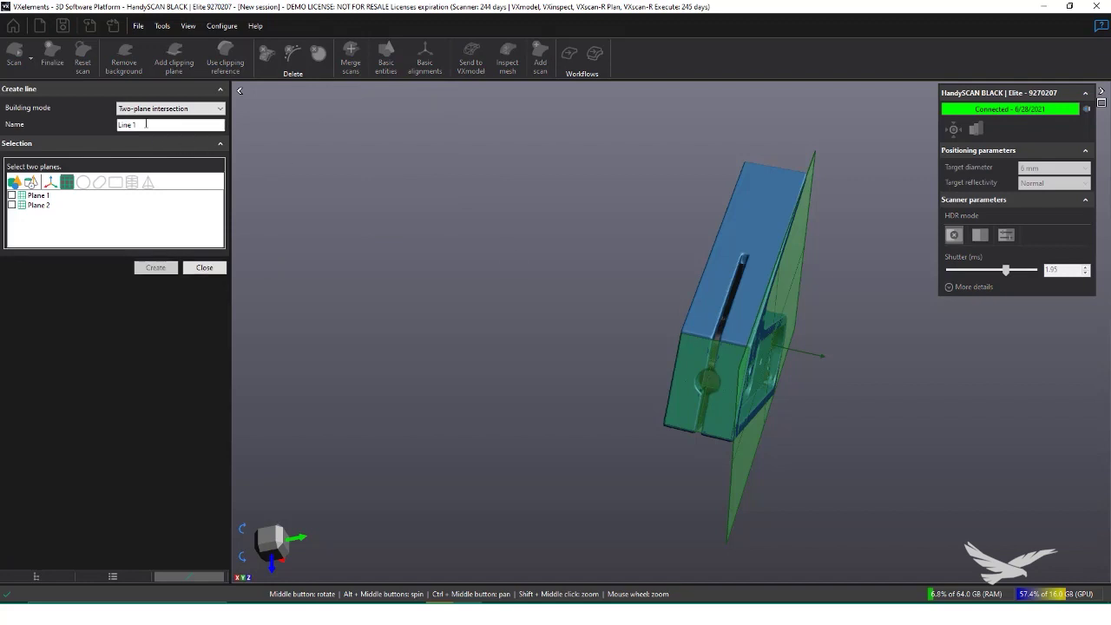
click(171, 108)
click(11, 195)
click(11, 206)
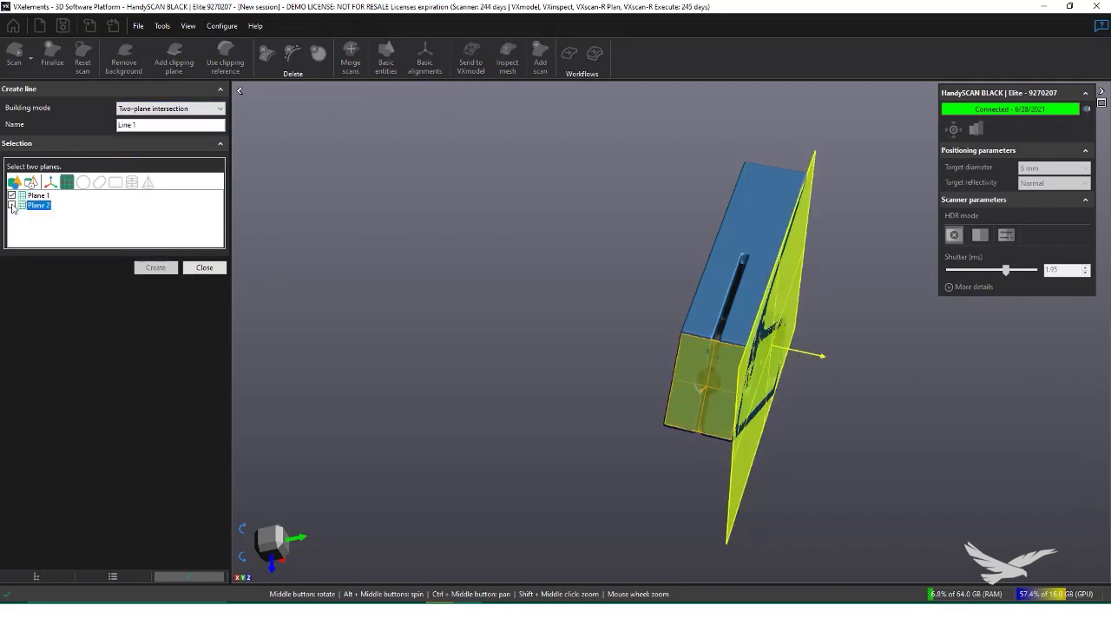
click(155, 299)
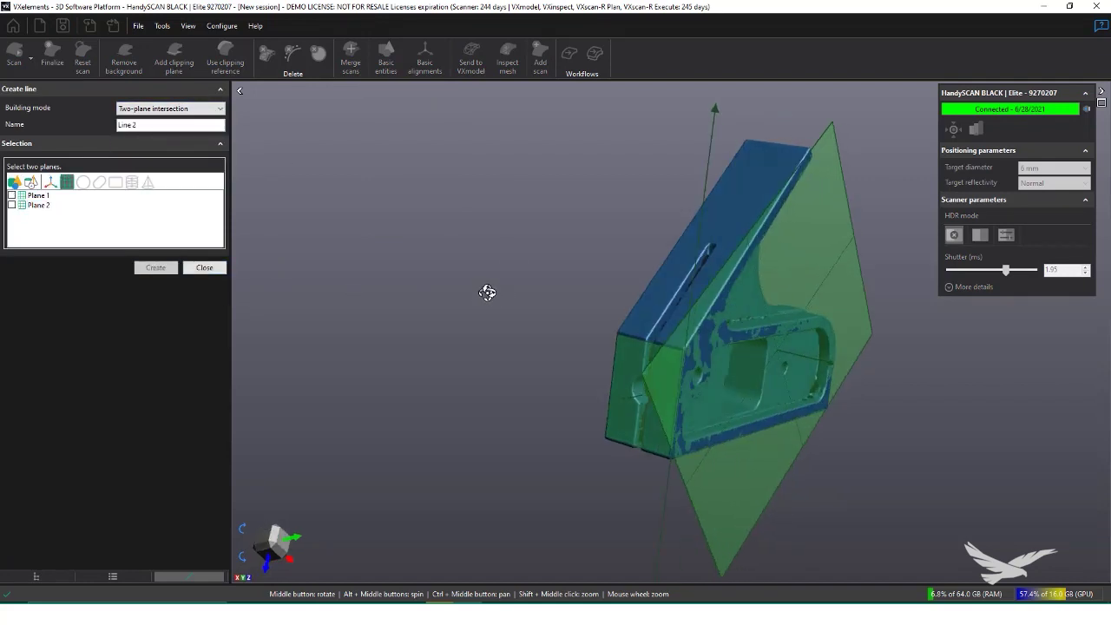
middle_drag(290, 292, 498, 484)
Step: Create Line 2 from a second pair of planes including Plane 3
click(390, 69)
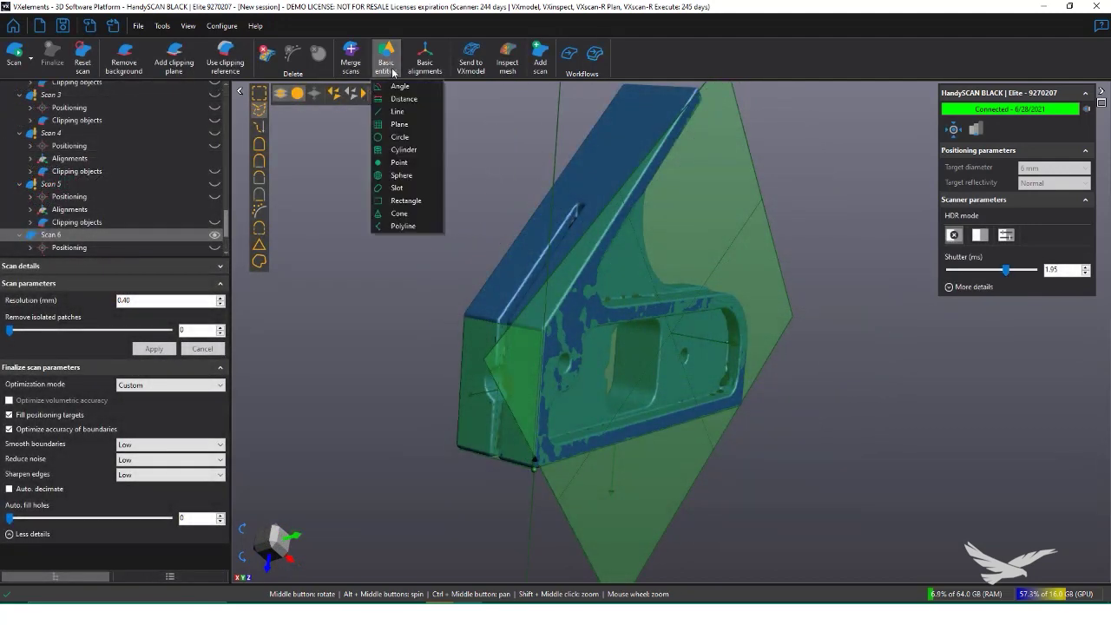
click(404, 97)
click(11, 205)
click(11, 215)
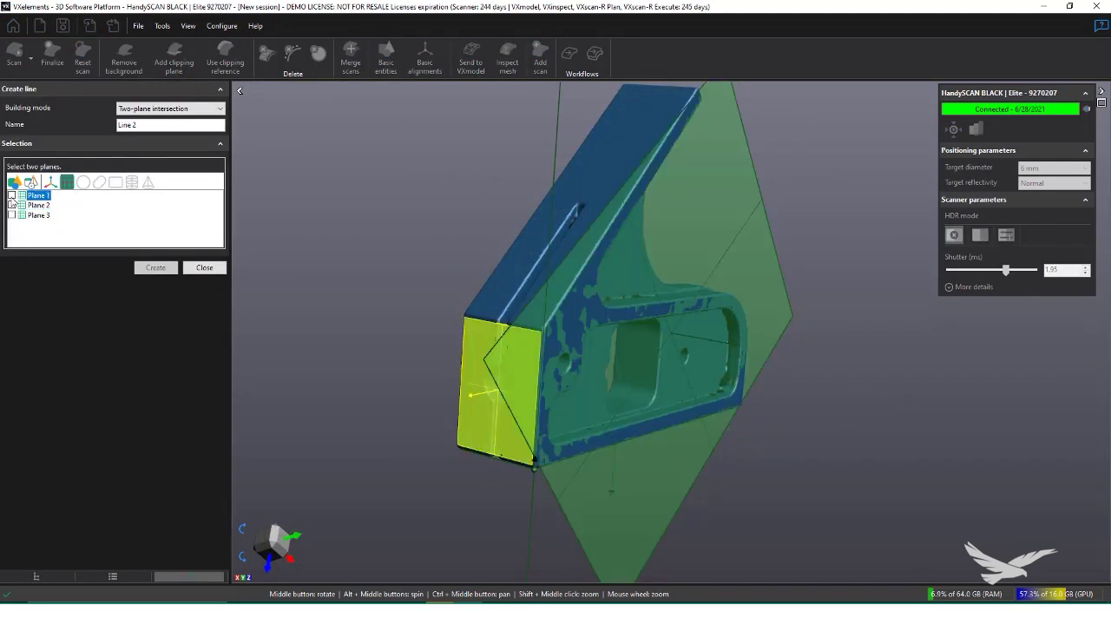
click(156, 300)
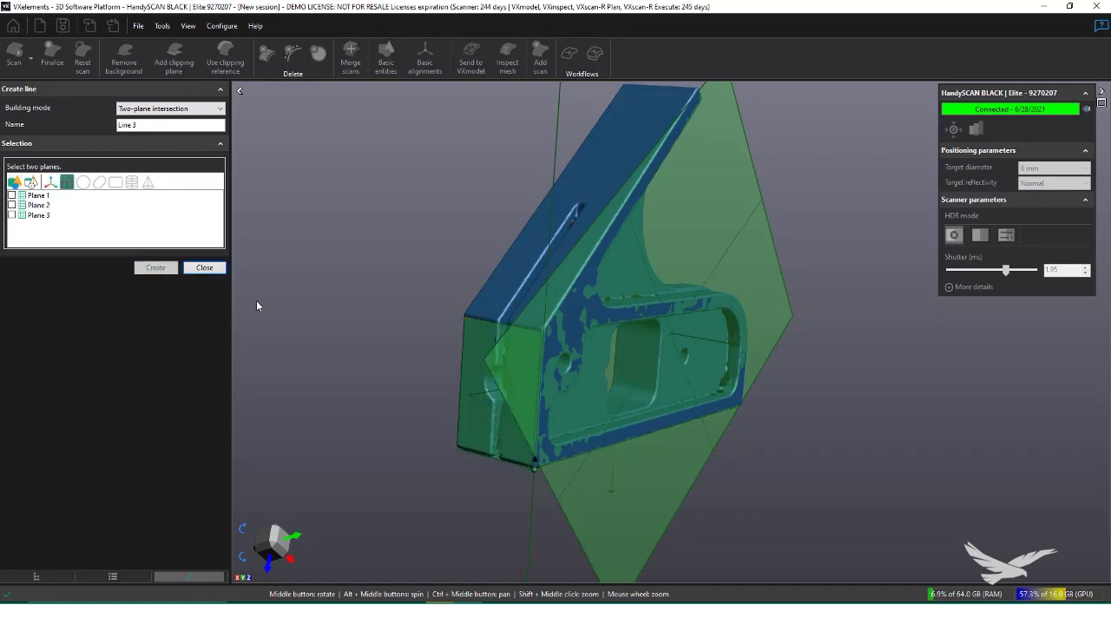
click(204, 267)
middle_drag(401, 283, 408, 295)
Step: Set up a plane-line-point alignment using Plane 3, Line 2 and Point 1
click(425, 59)
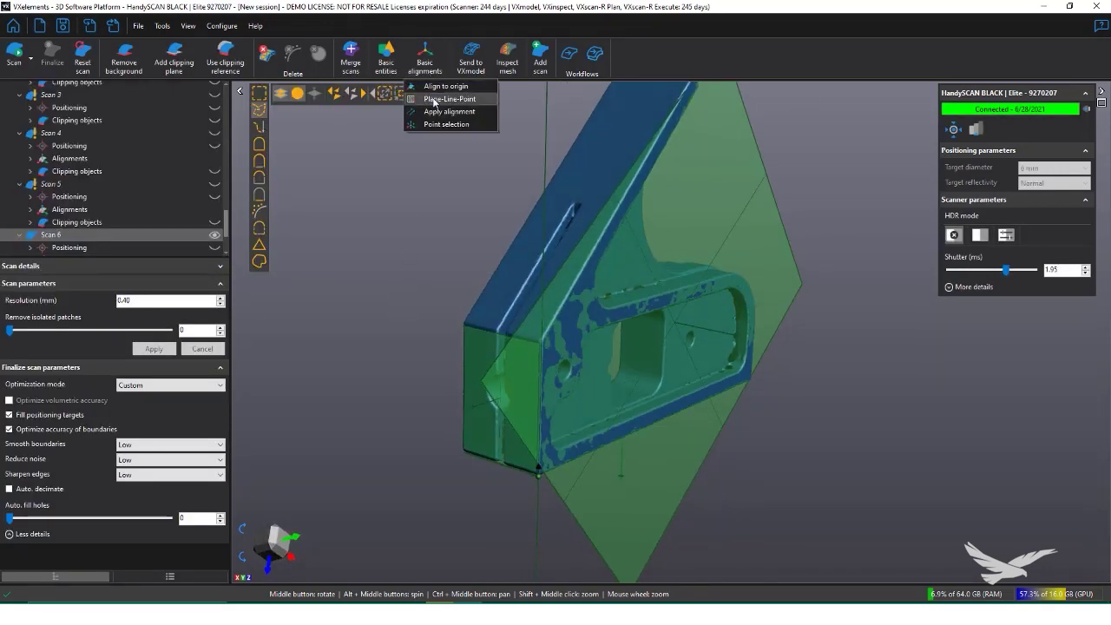
click(432, 97)
click(169, 139)
click(137, 181)
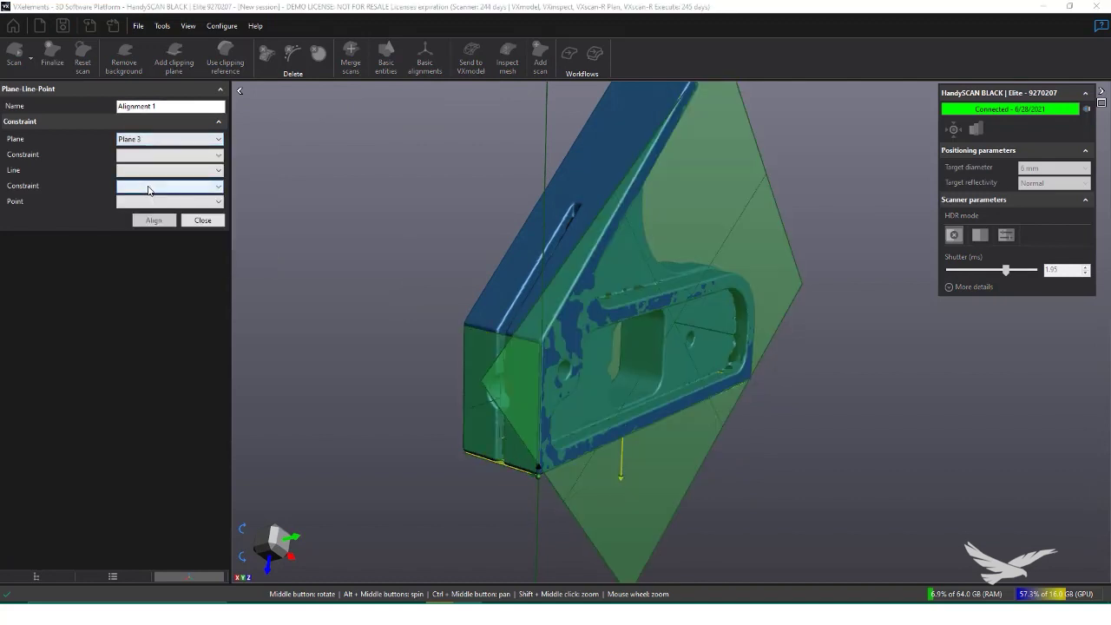
click(144, 172)
click(136, 201)
click(136, 203)
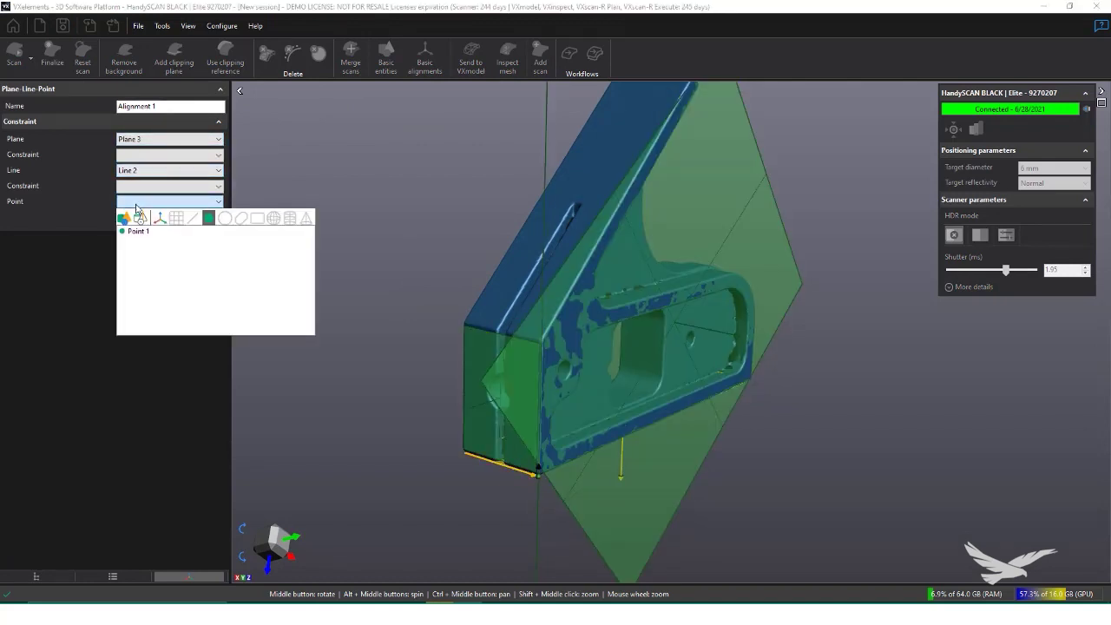
click(137, 233)
Step: Constrain Plane 3 to Z- and Line 2 to Y+, then apply the alignment
click(169, 155)
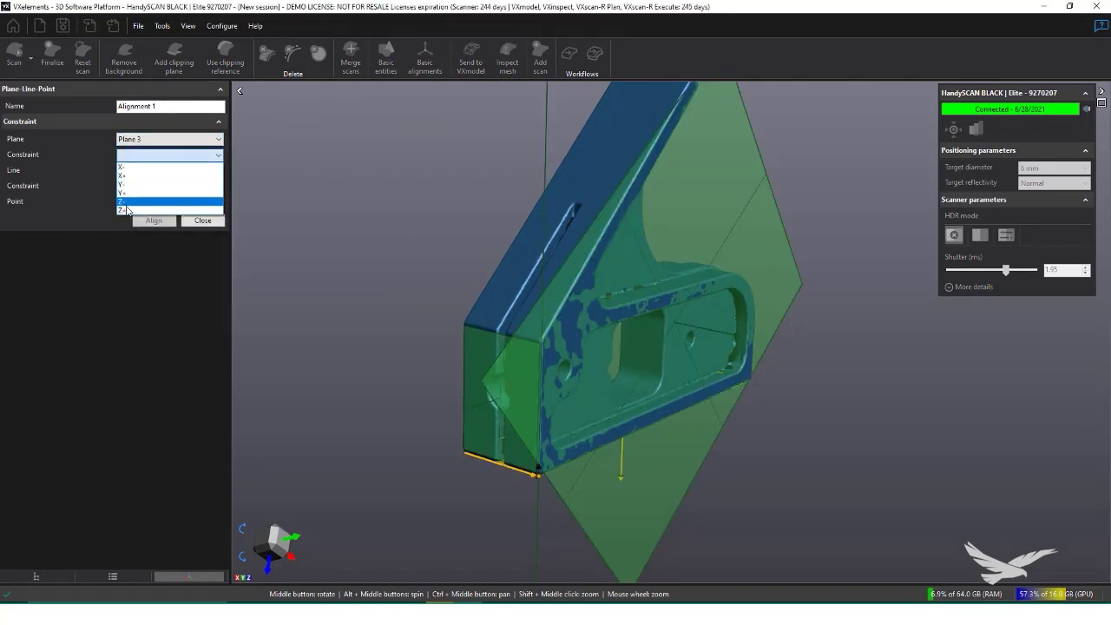
click(129, 195)
click(128, 187)
click(137, 211)
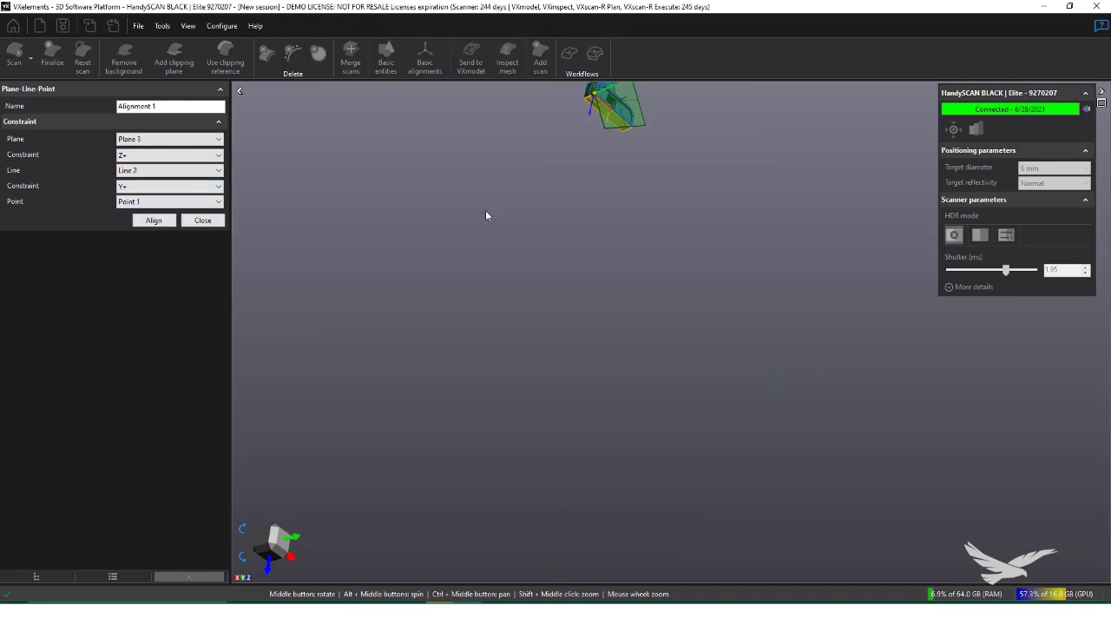
middle_drag(486, 215, 491, 210)
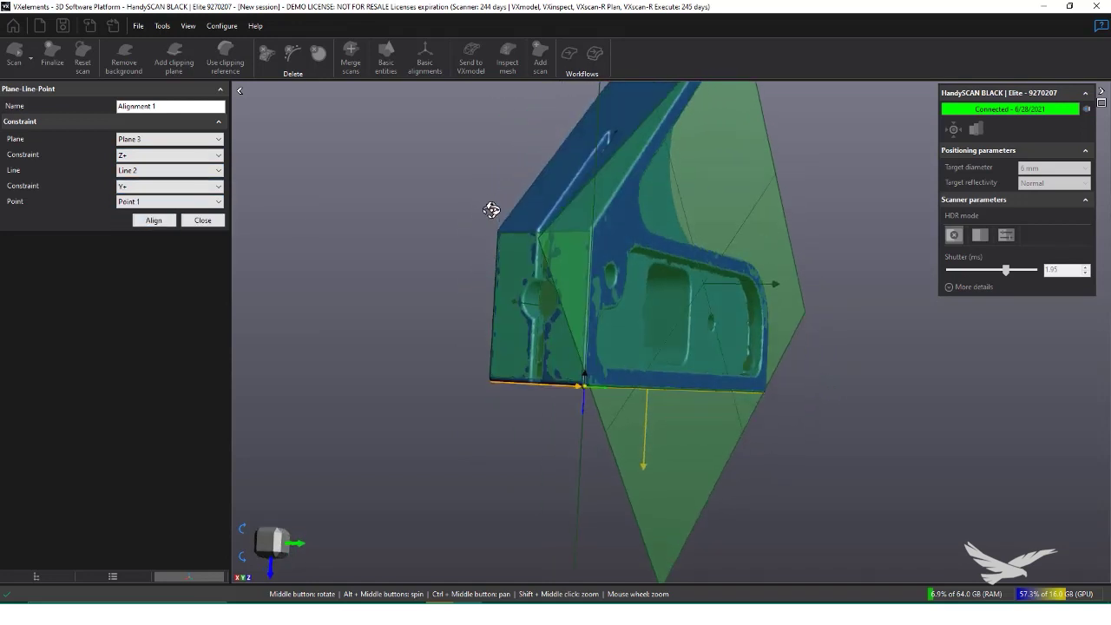
click(137, 159)
click(130, 202)
middle_drag(437, 290, 463, 302)
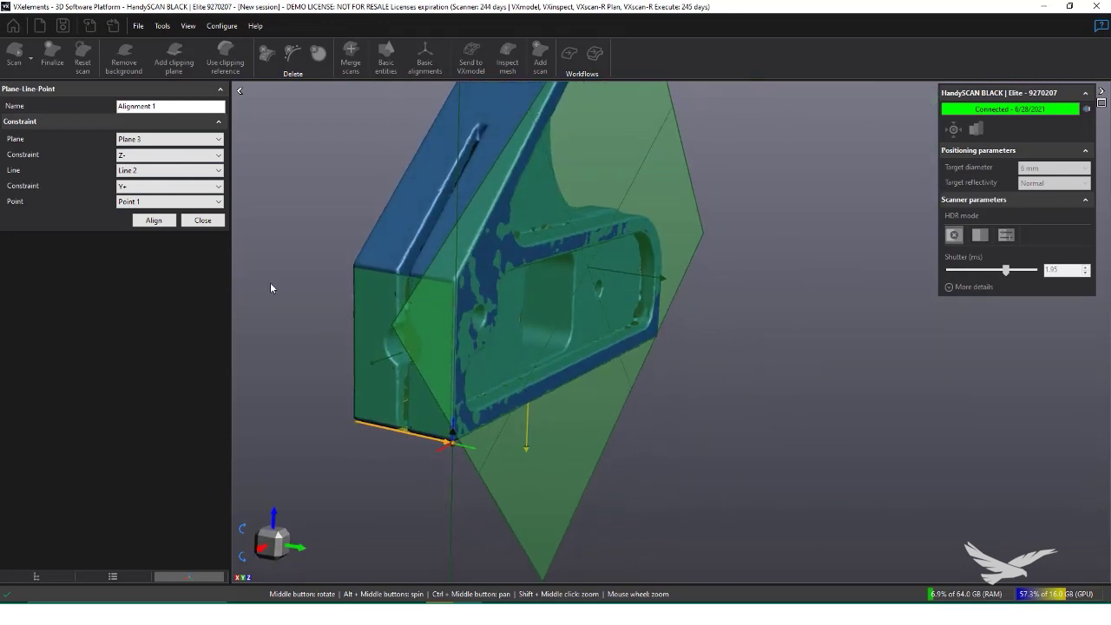
click(145, 221)
Step: Hide Scan 6's reference entities and view the aligned mesh at the origin
scroll(174, 236, down, 1)
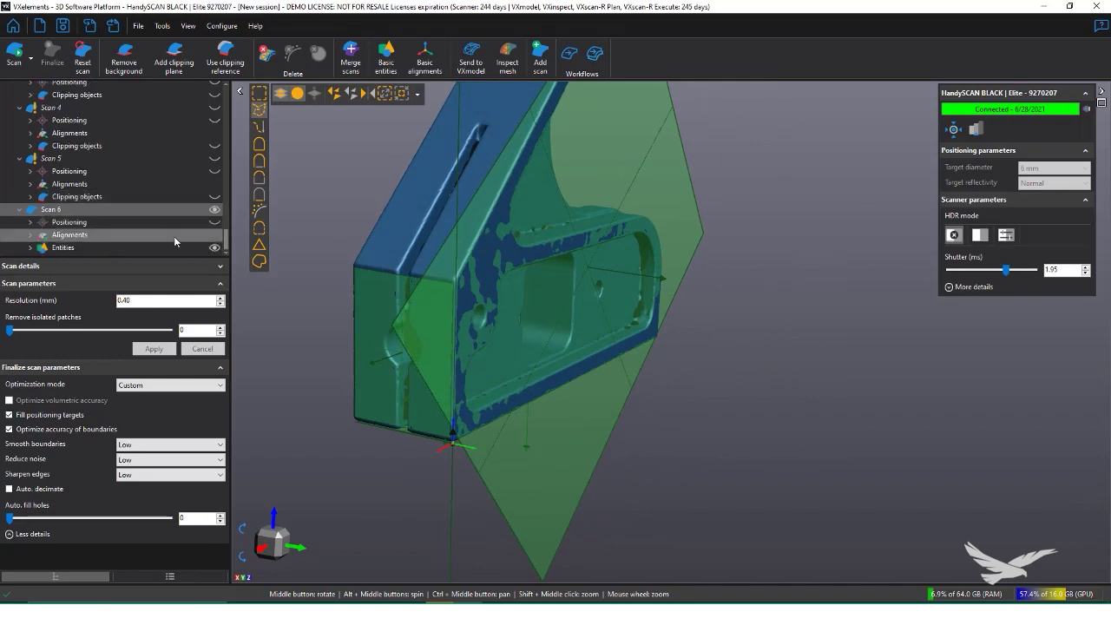
click(216, 248)
mouse_move(321, 284)
middle_down()
mouse_move(299, 265)
mouse_move(305, 281)
middle_up()
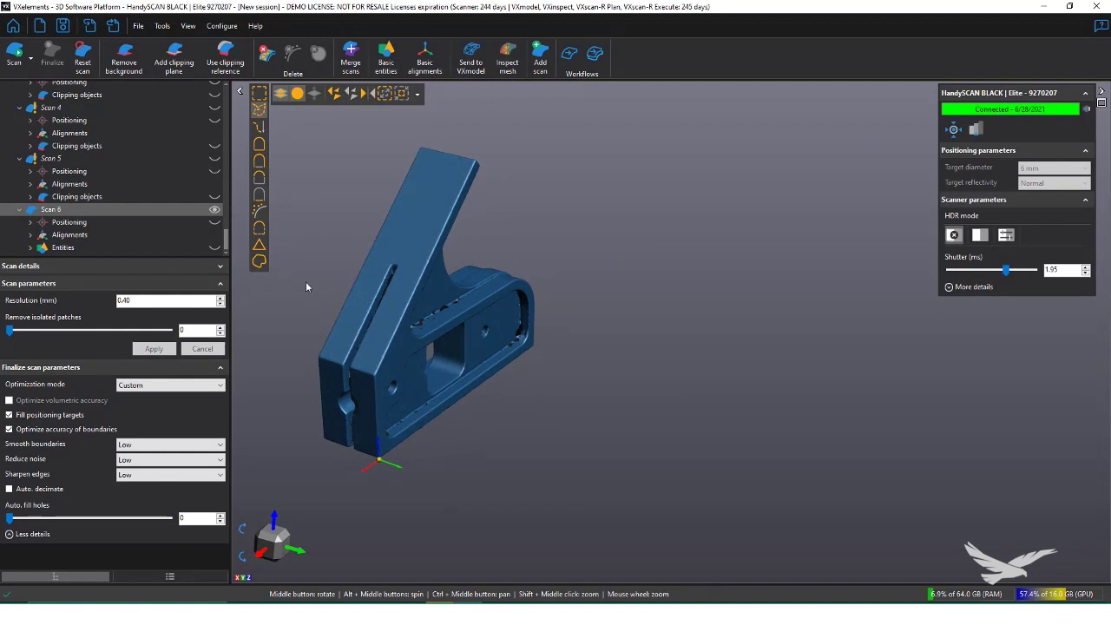